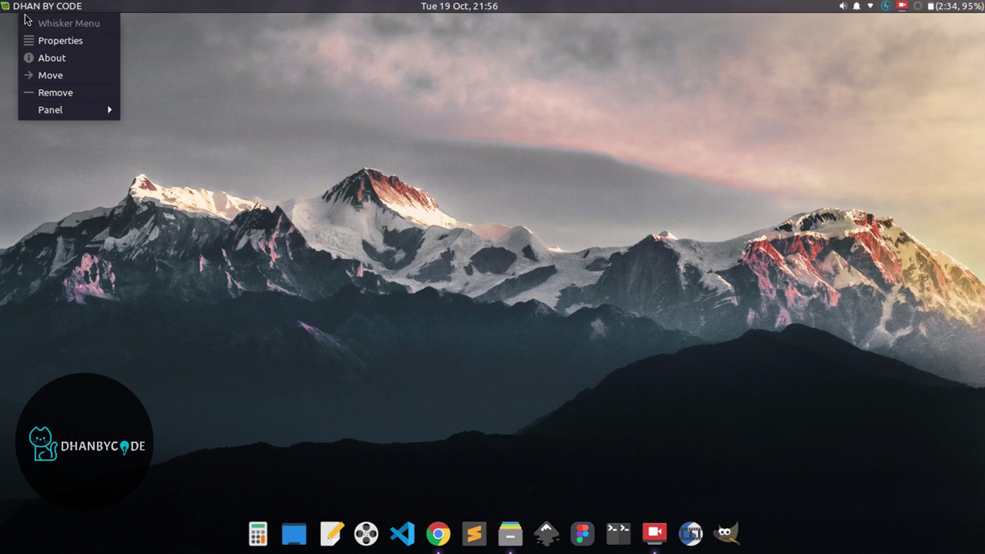
Step: Open the Whisker Menu properties, set the menu to show applications as a list and preview it
click(39, 39)
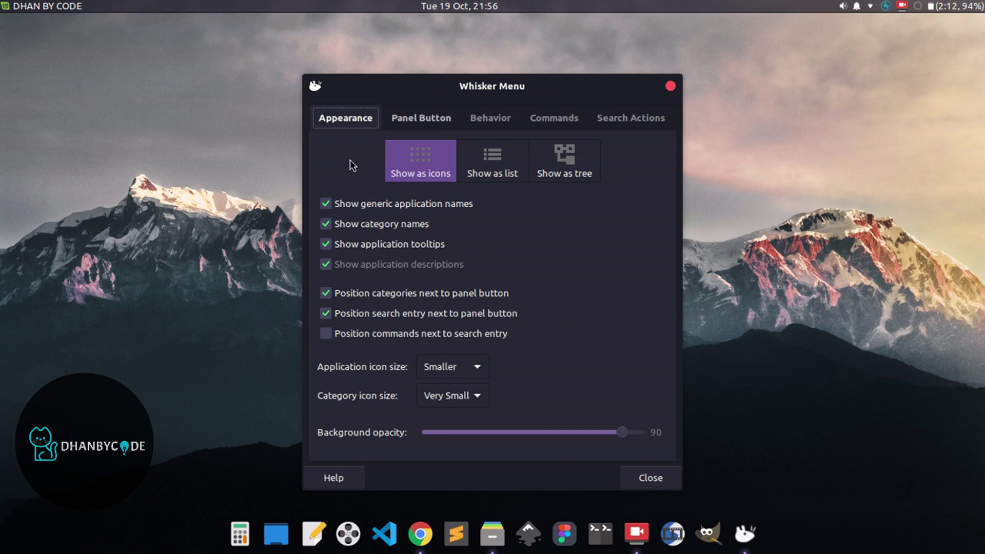
click(26, 7)
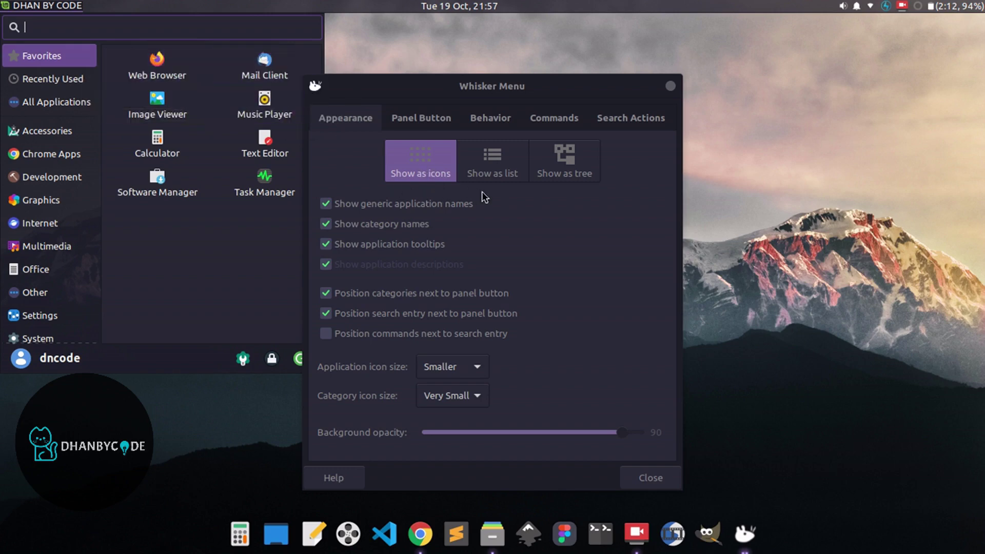
click(486, 156)
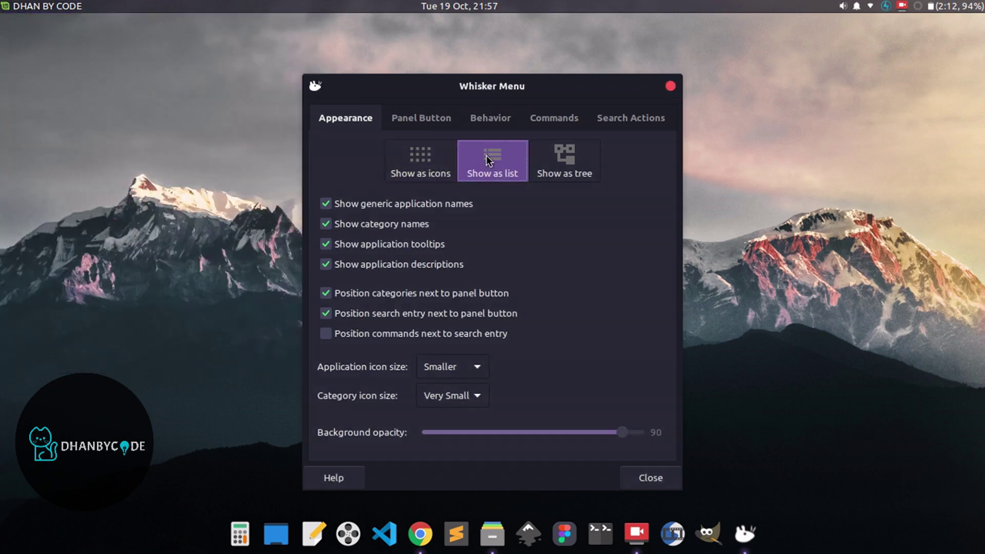
click(58, 7)
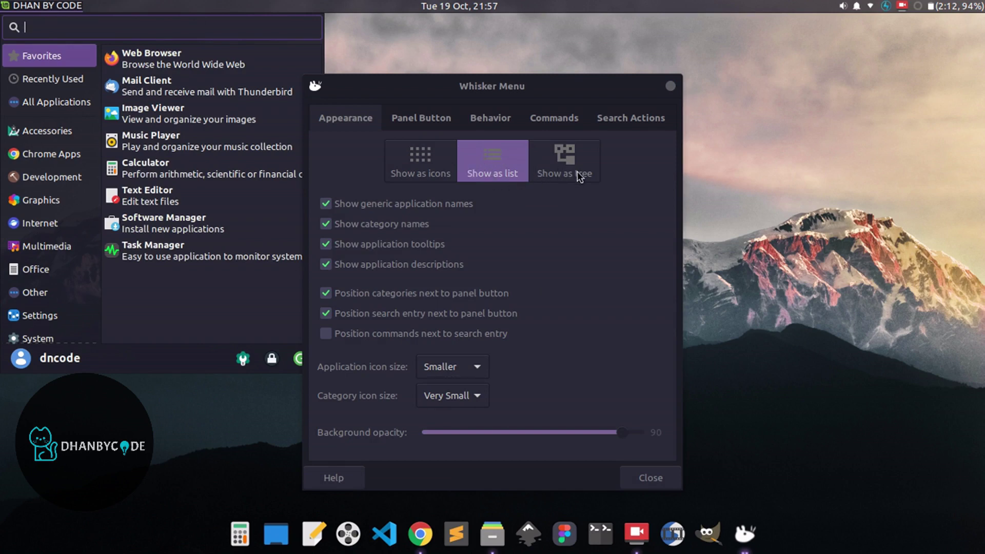
Step: Set the menu to show applications as a tree and preview it
click(559, 163)
click(559, 163)
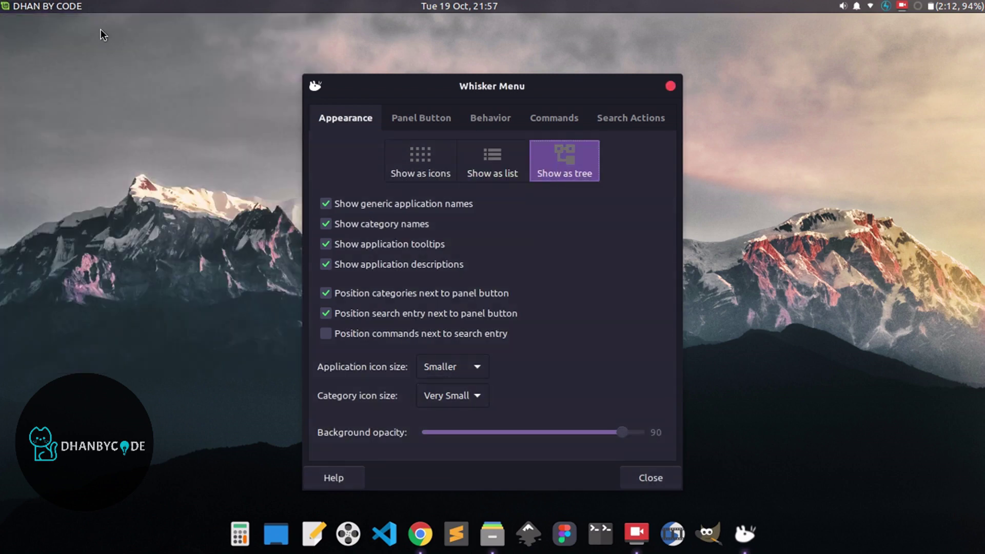
click(60, 6)
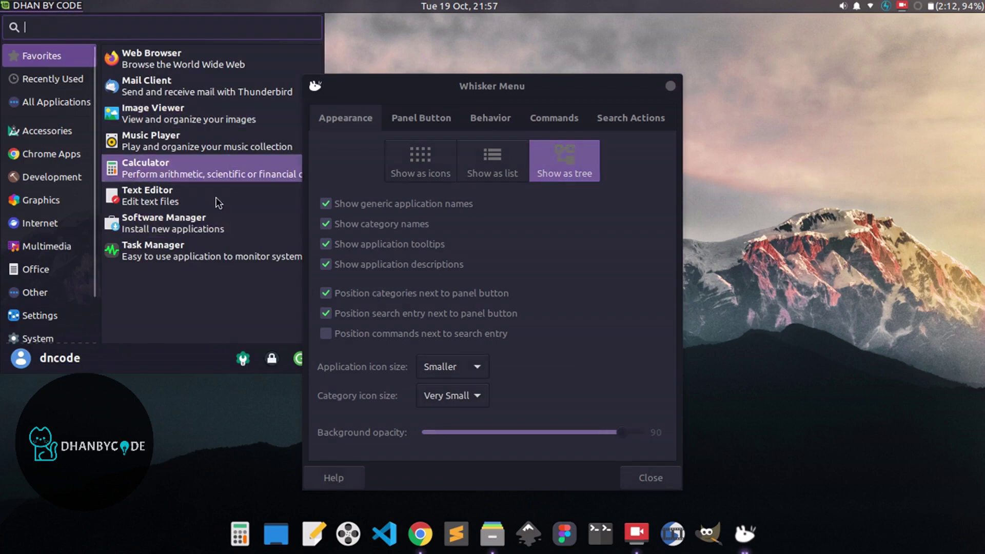
click(584, 164)
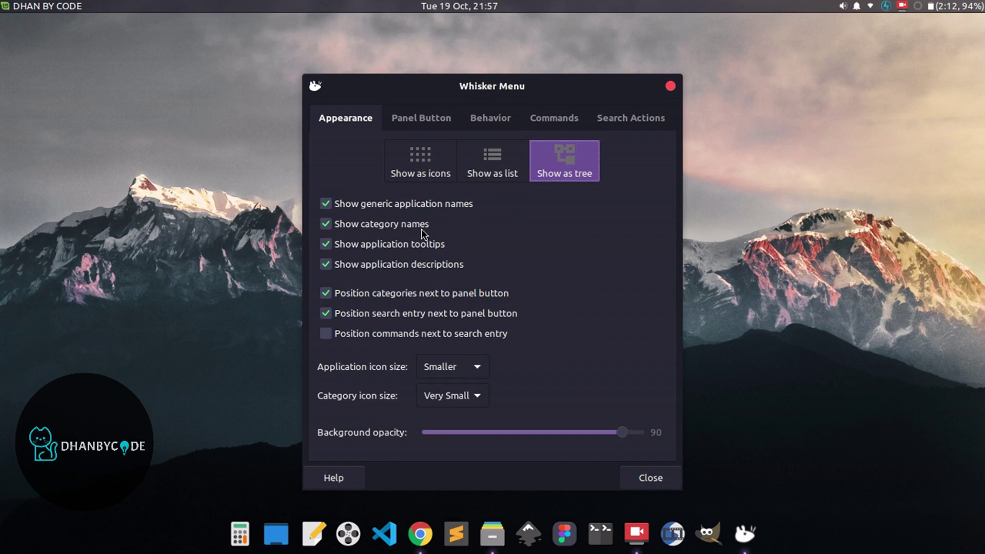
click(43, 6)
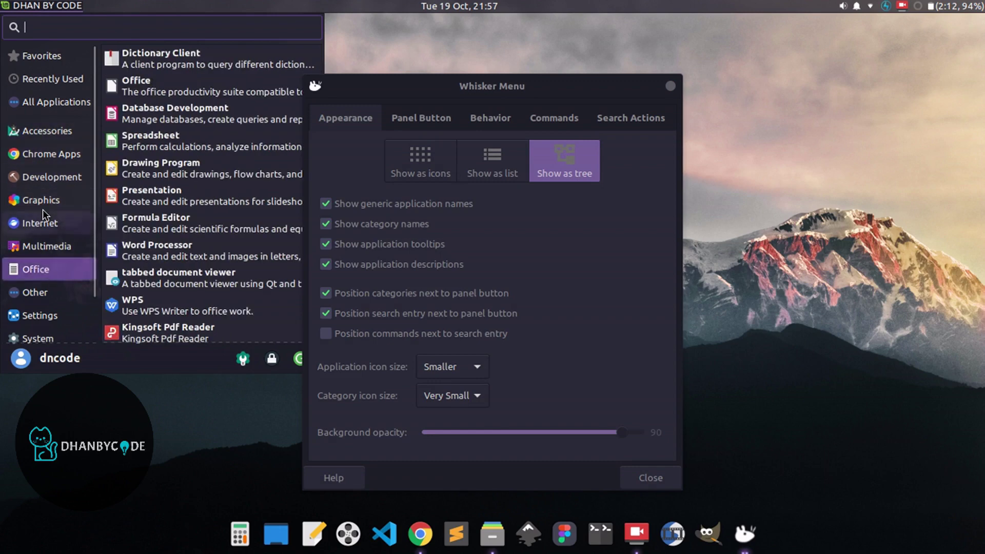
Step: Hide the category names and preview the menu
click(327, 227)
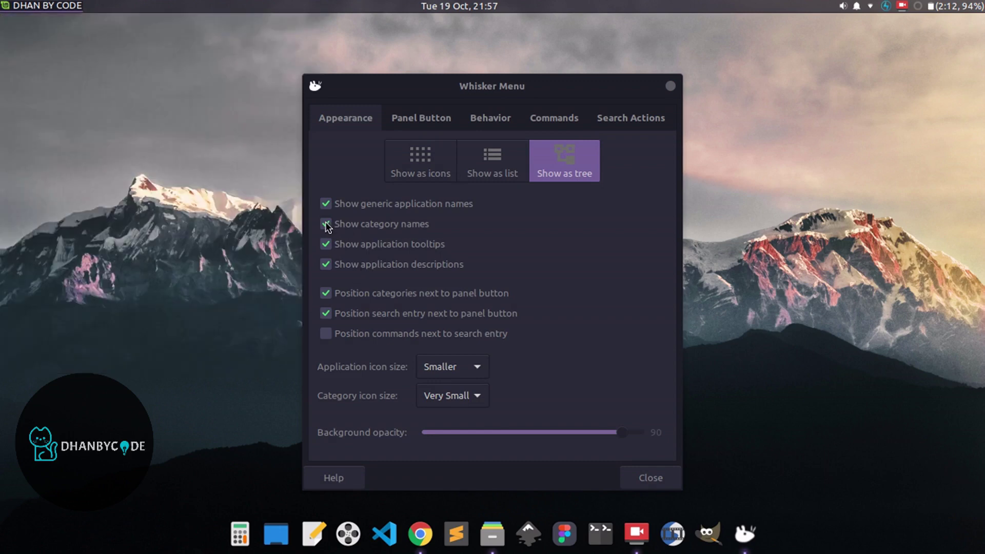
click(326, 227)
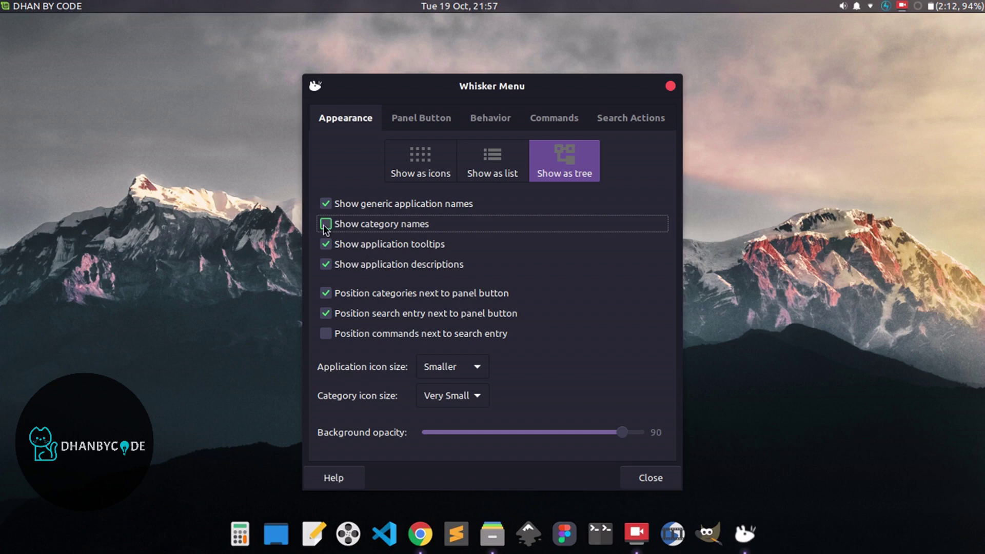
click(29, 7)
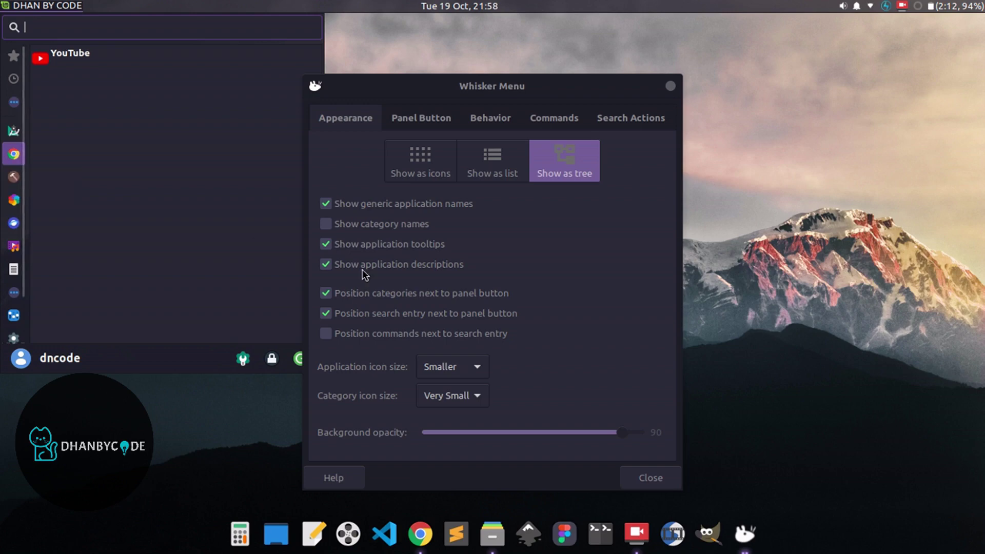
Step: Turn the category names back on and preview the menu categories
click(326, 224)
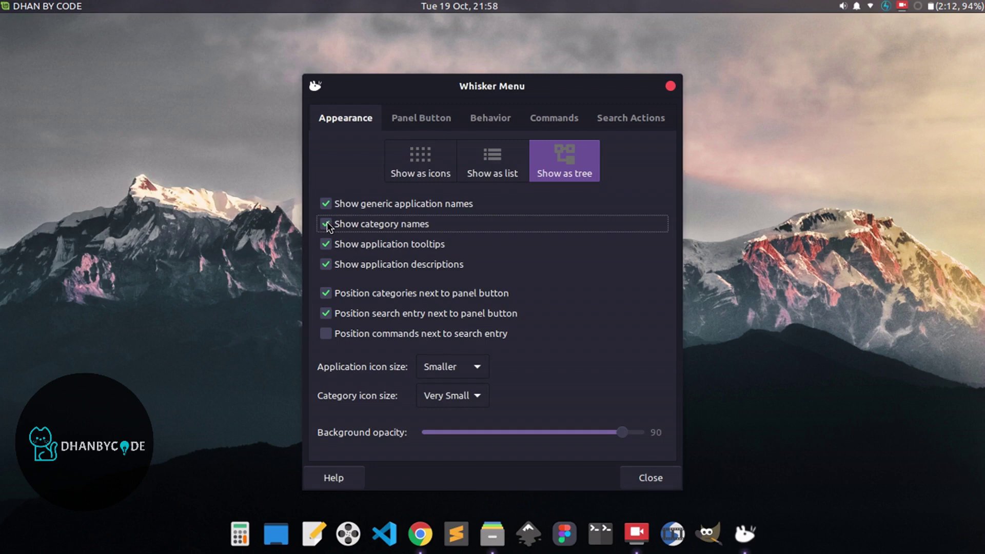
click(59, 8)
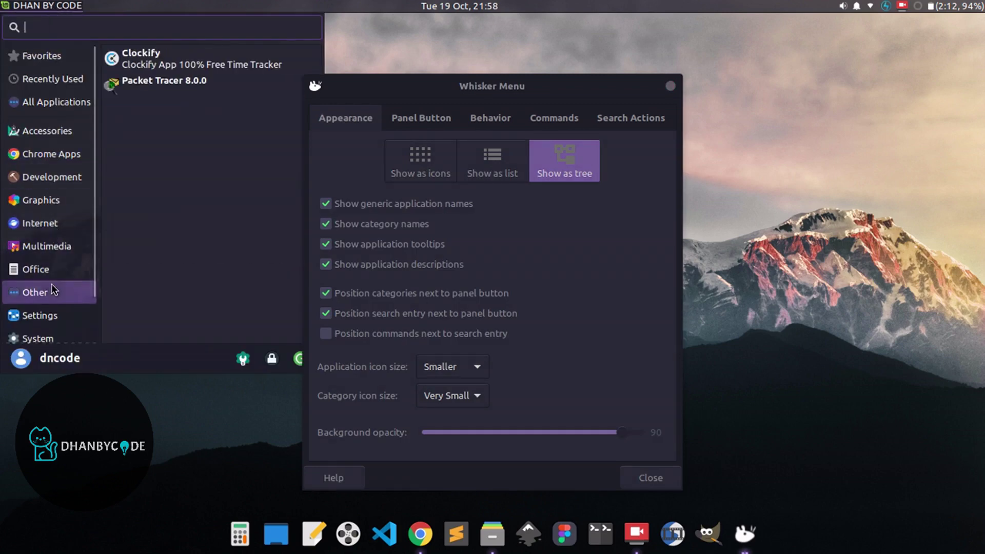
mouse_move(50, 177)
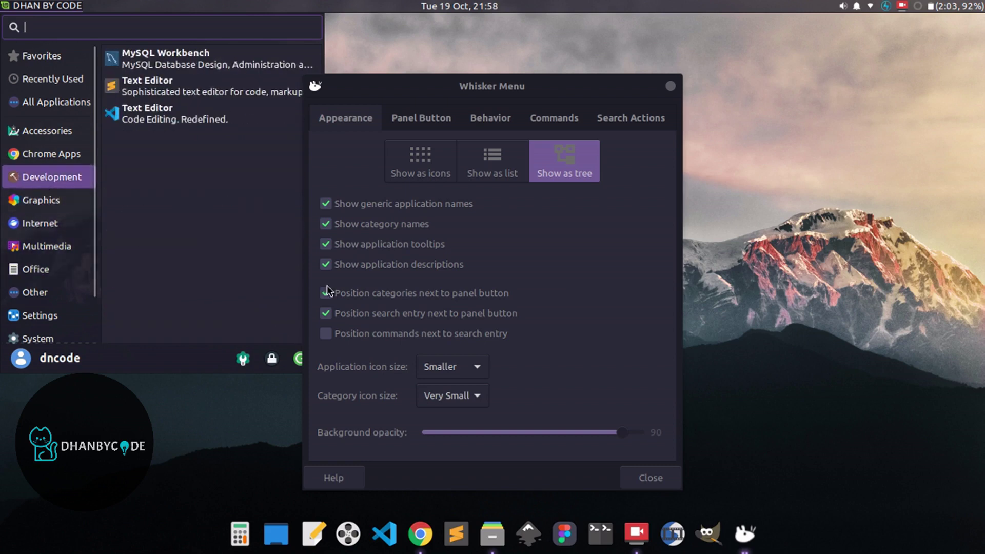
Step: Inspect the Calculator's tooltip in the Accessories category of the menu
click(325, 226)
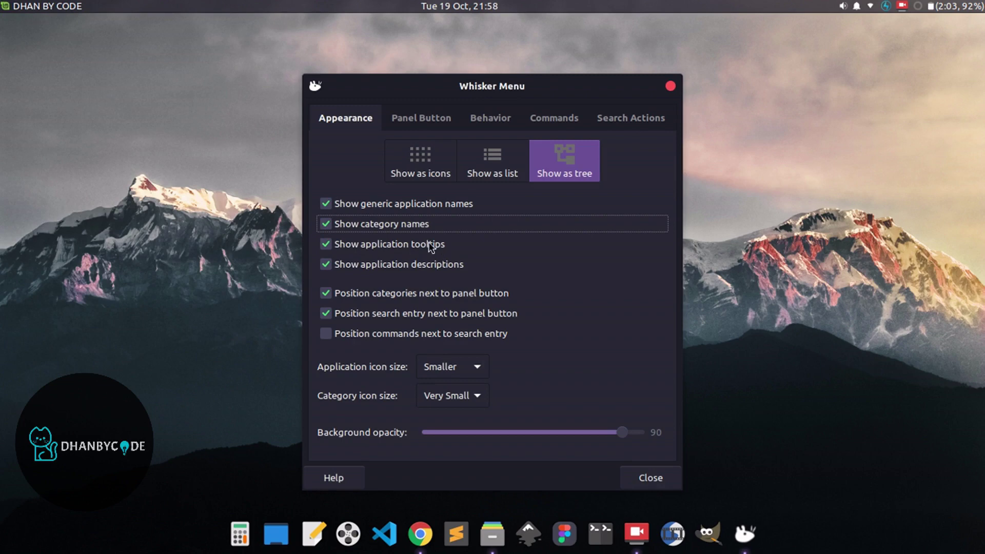
click(18, 6)
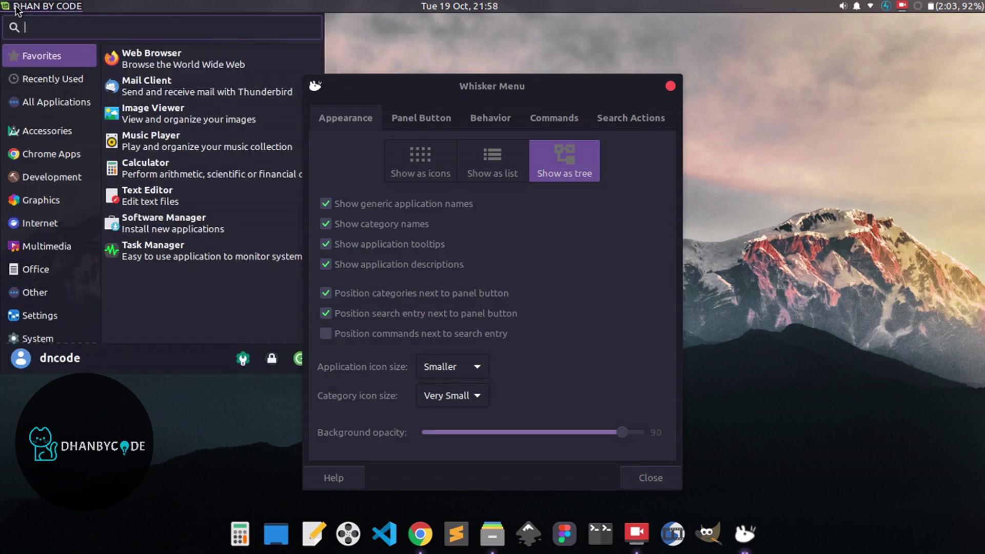
click(52, 156)
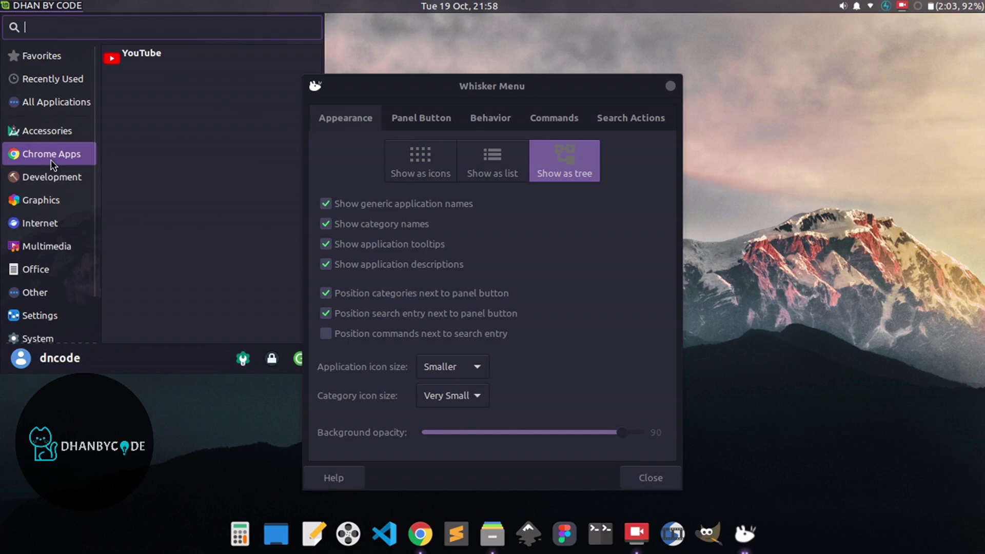
click(51, 130)
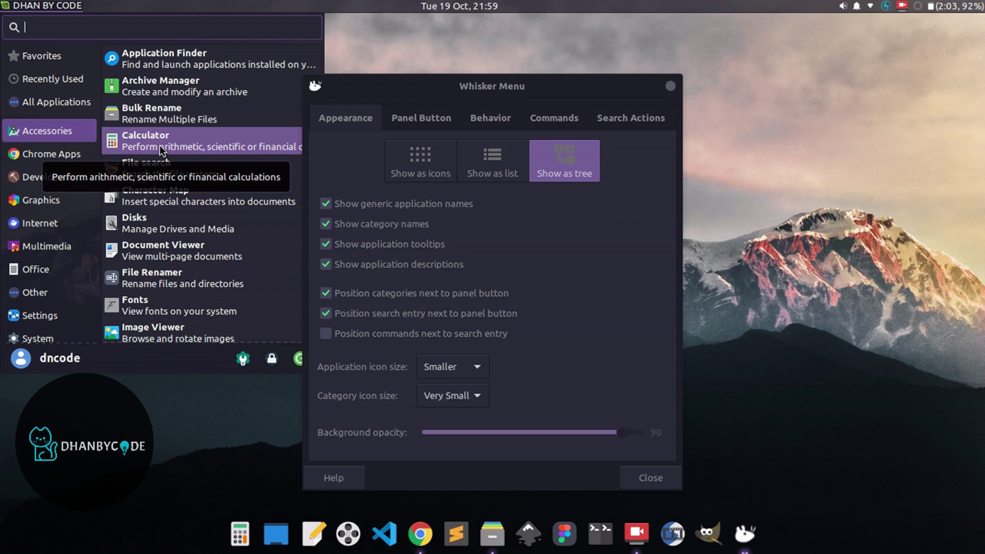
click(440, 264)
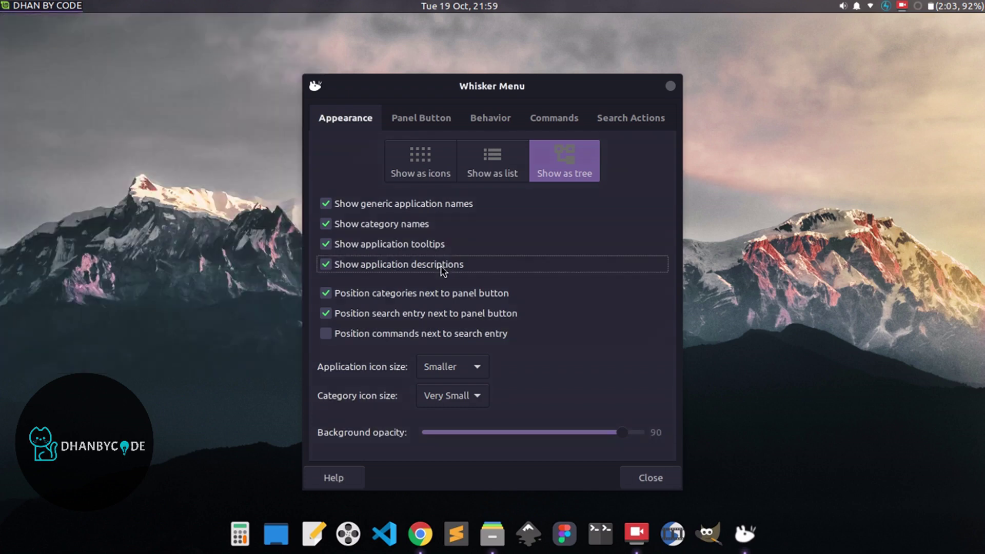
Step: Turn off application tooltips and check the Calculator entry in the menu's Accessories category
click(323, 259)
click(327, 247)
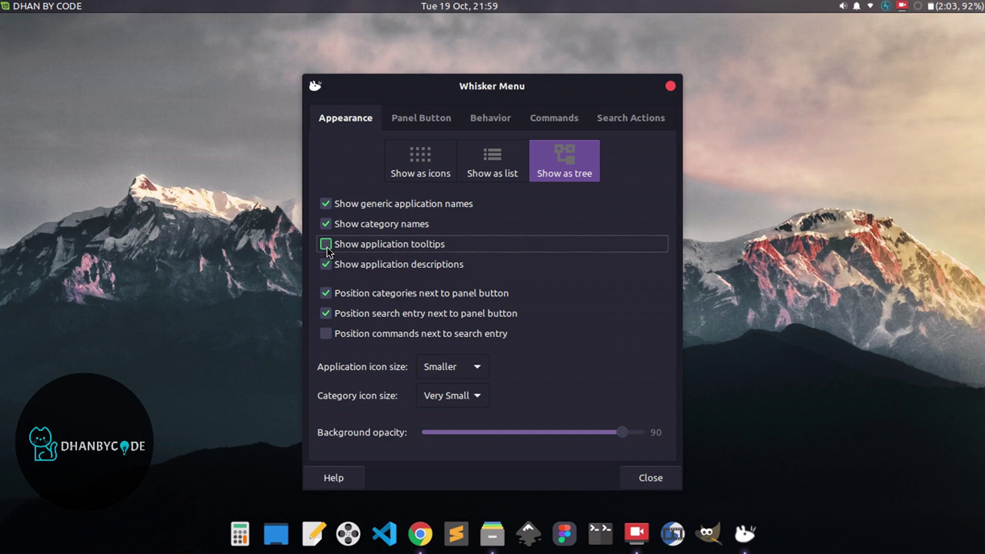
click(58, 7)
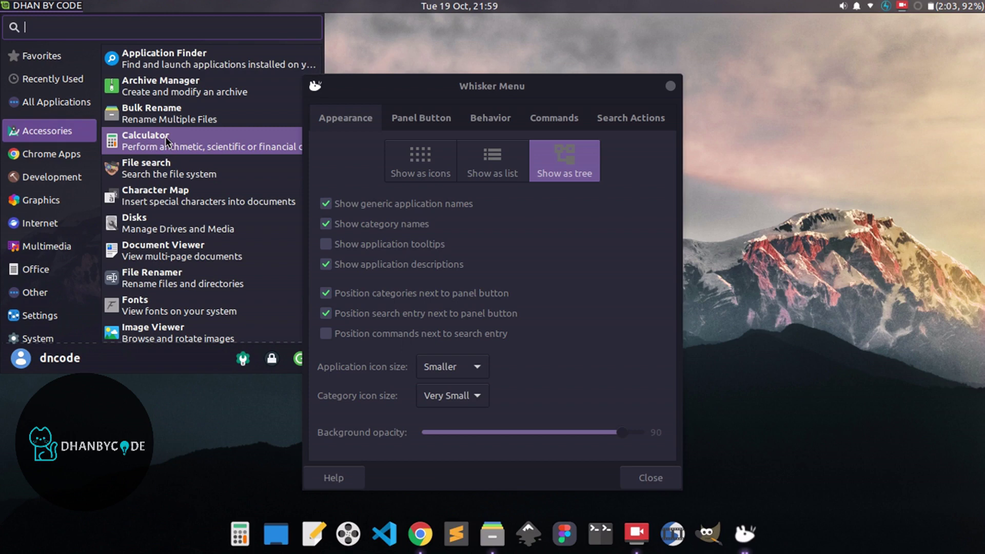
Step: Re-enable application tooltips and check the Calculator entry under Accessories in the menu
click(430, 240)
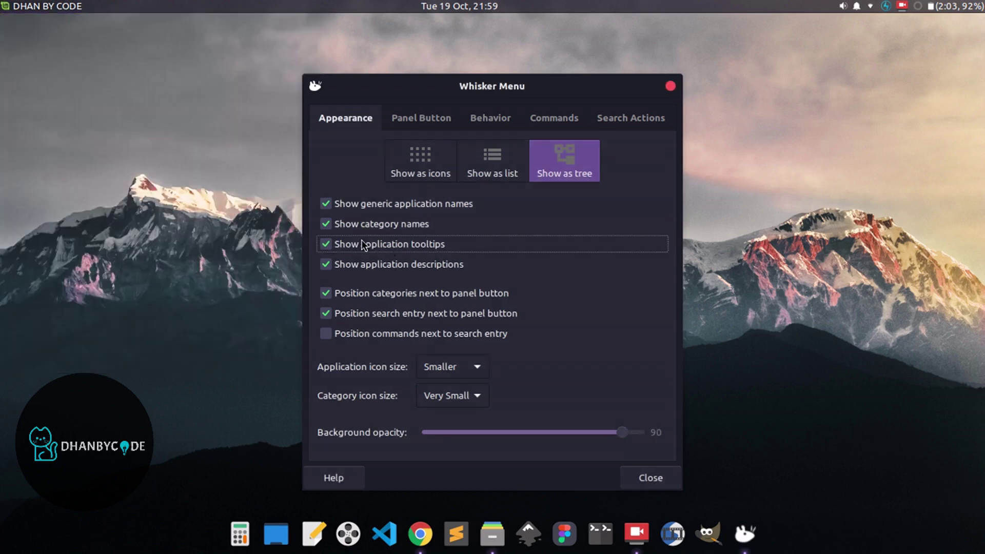
click(53, 10)
click(35, 130)
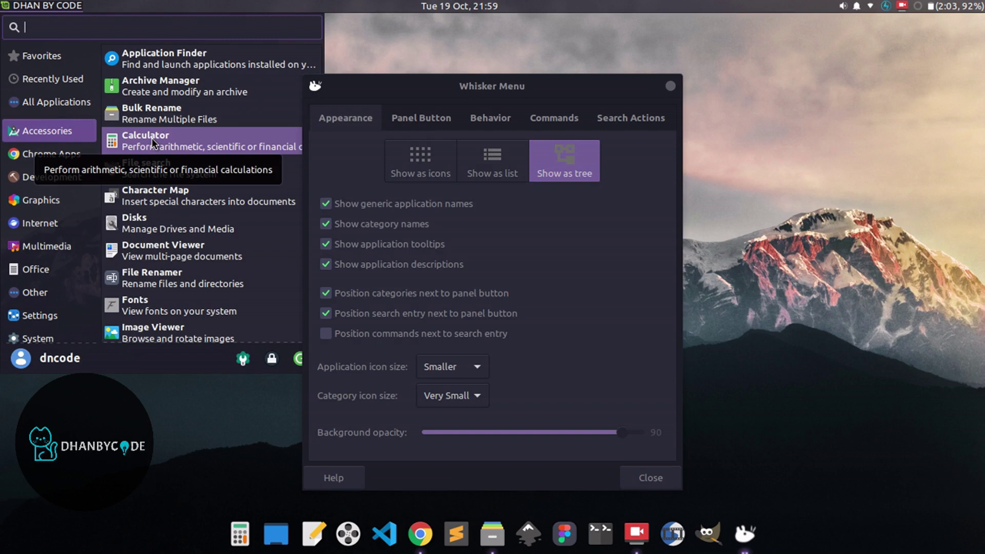
Step: Examine the application descriptions in the menu's Accessories, Chrome Apps, Multimedia and Internet categories
click(518, 258)
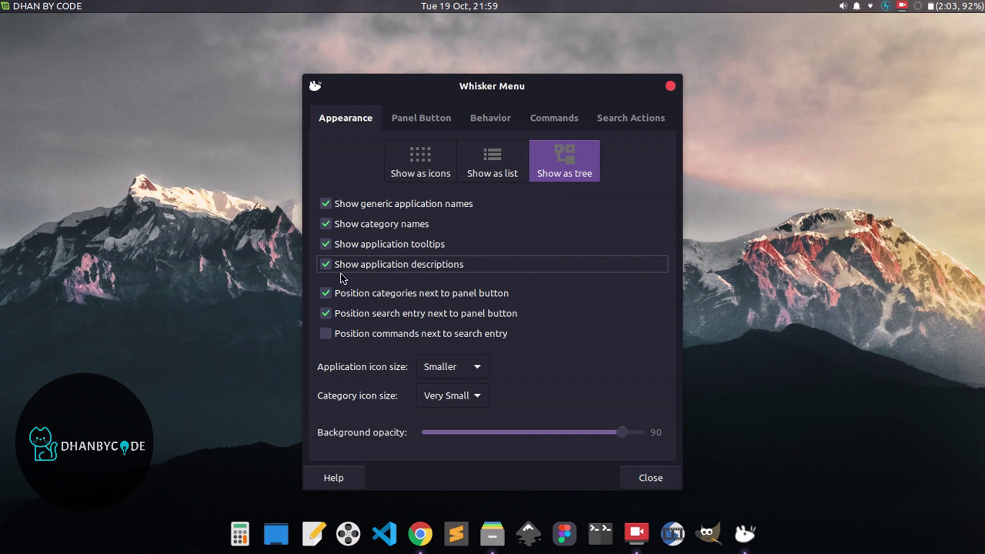
click(65, 10)
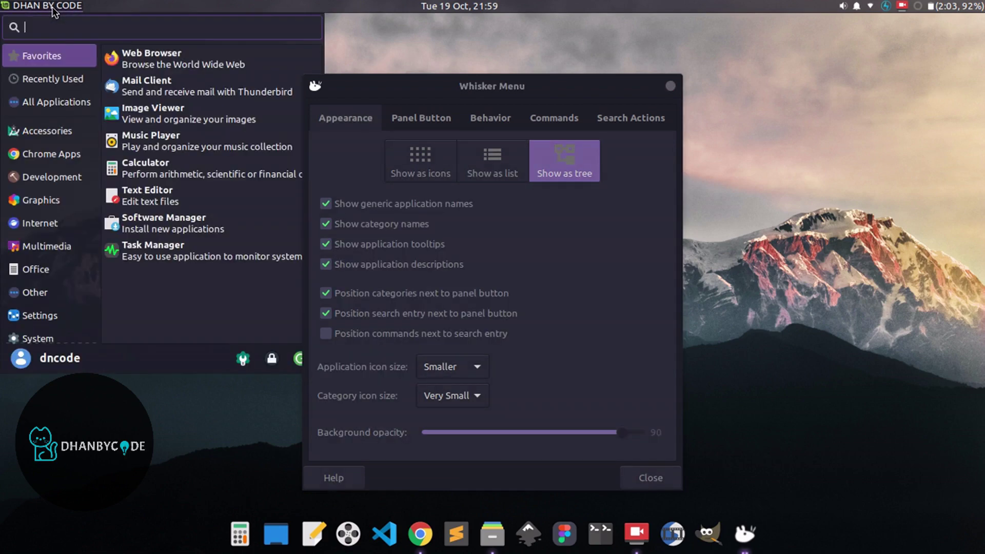
click(53, 154)
click(43, 125)
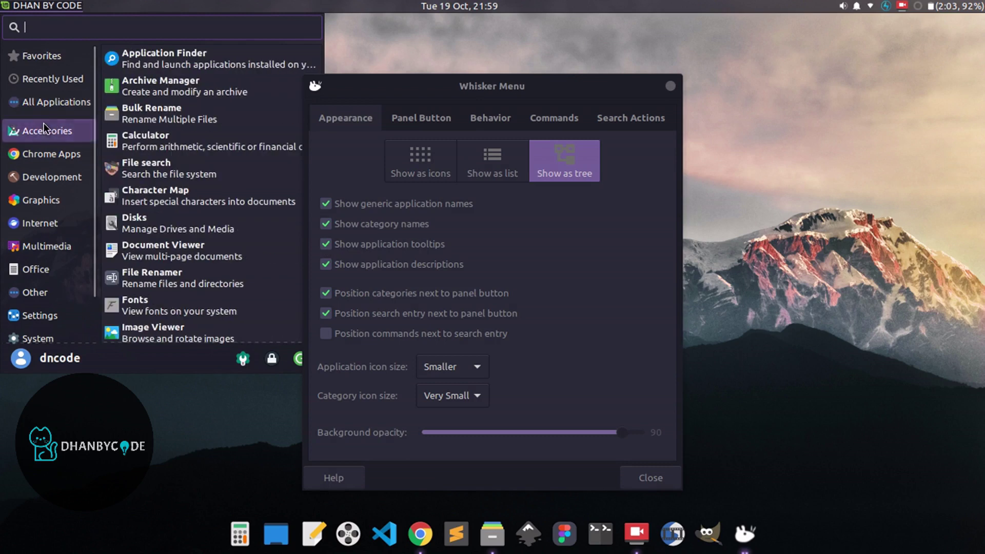
click(51, 154)
click(54, 248)
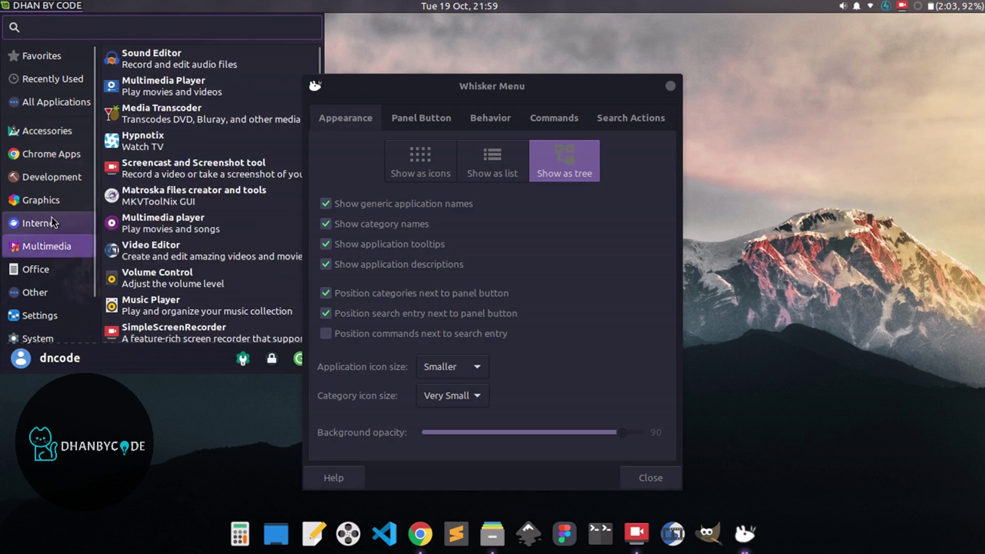
click(50, 220)
click(59, 148)
click(18, 133)
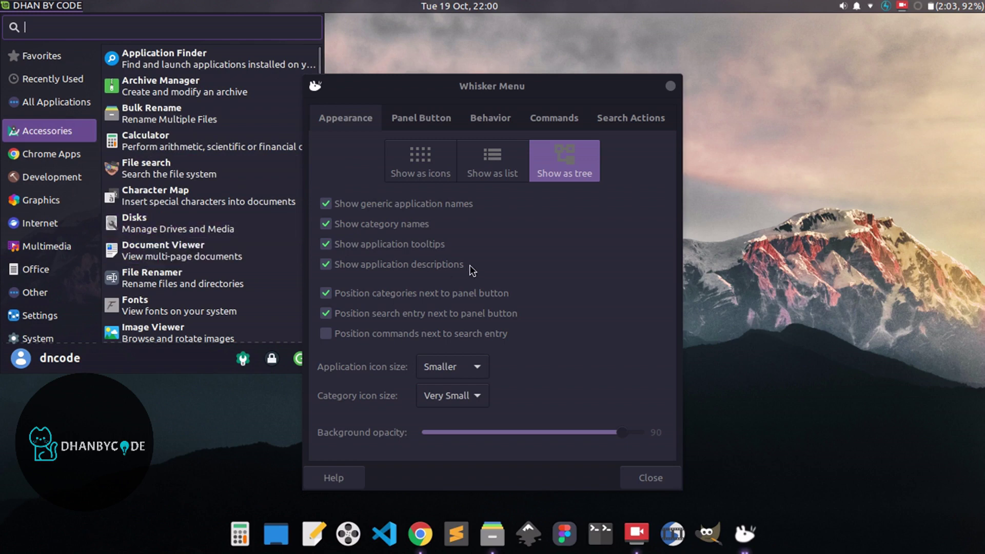
Step: Turn off application descriptions and preview the Accessories category in the menu
click(451, 263)
click(326, 265)
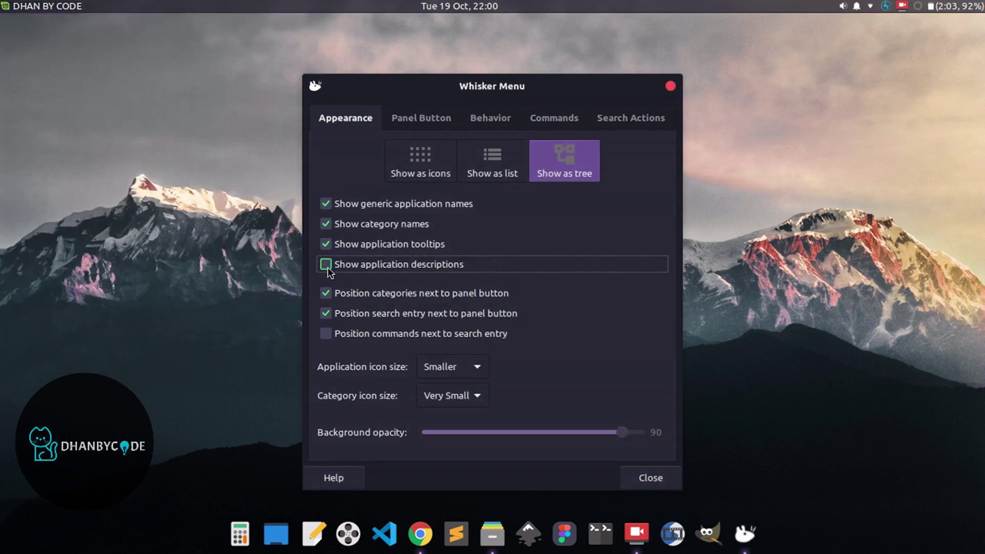
click(20, 7)
click(65, 159)
mouse_move(66, 135)
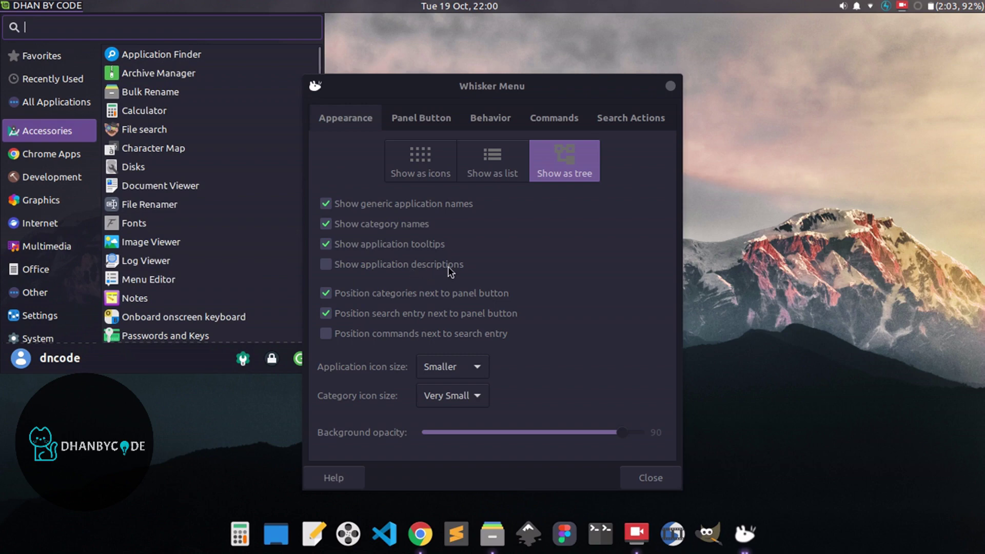
Step: Turn application descriptions back on and preview the Chrome Apps and Development categories in the menu
click(326, 260)
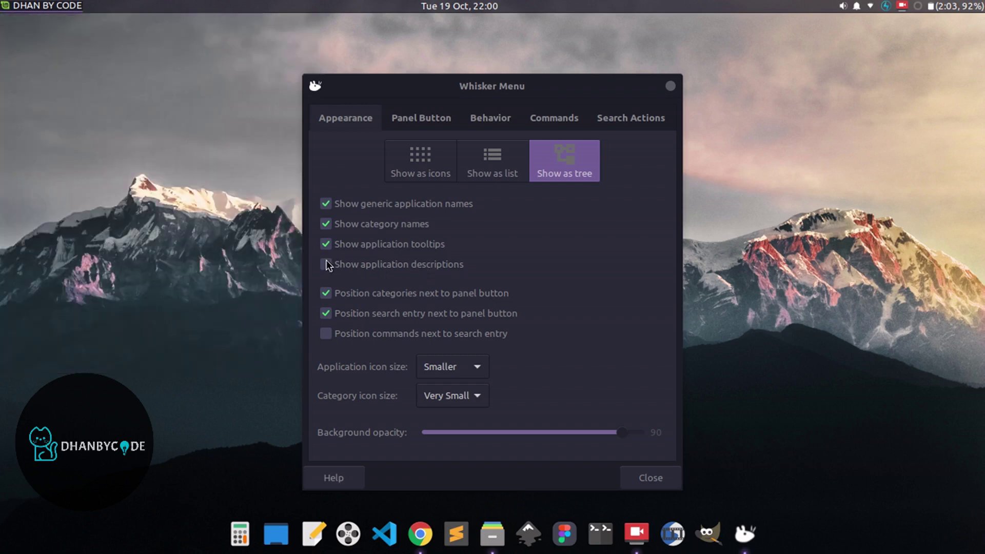
click(326, 265)
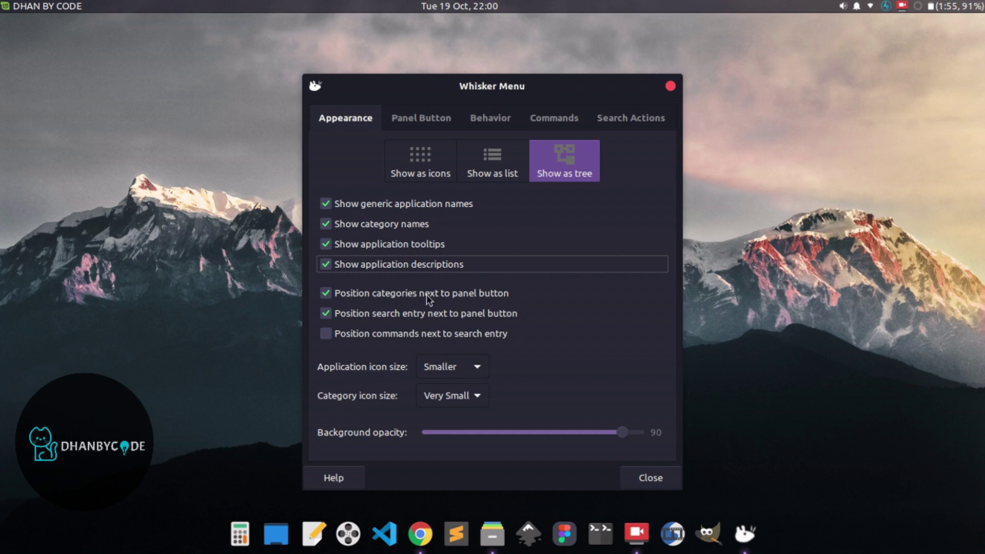
click(30, 5)
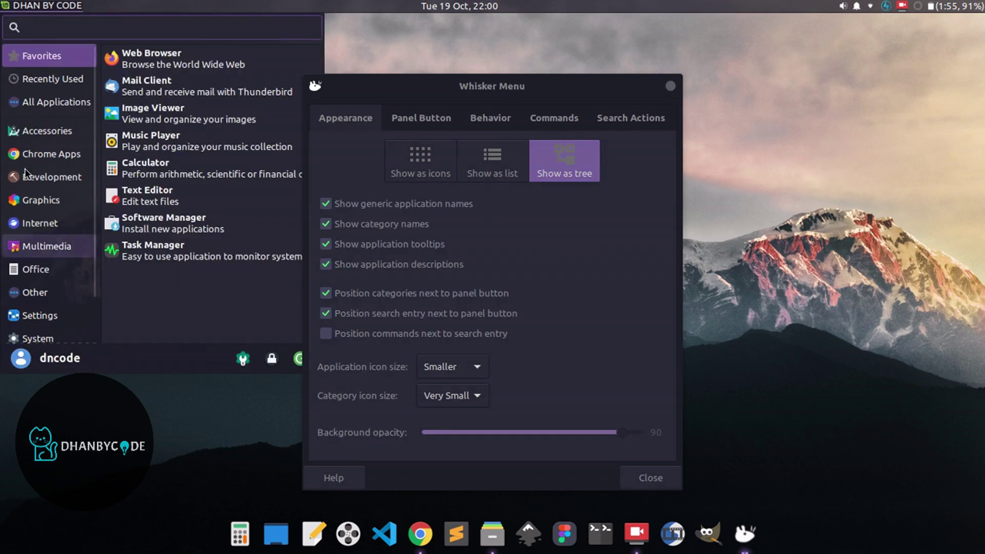
click(30, 154)
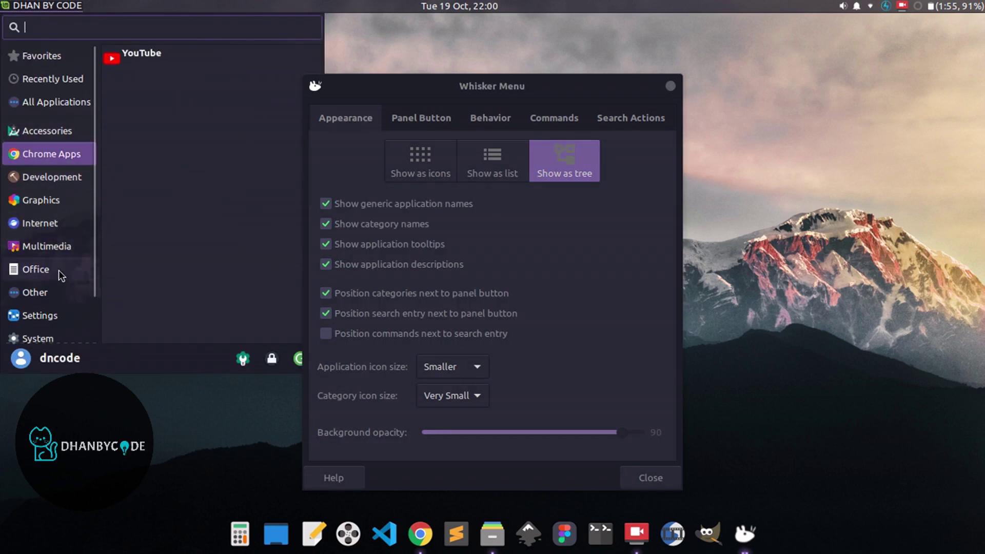
click(34, 169)
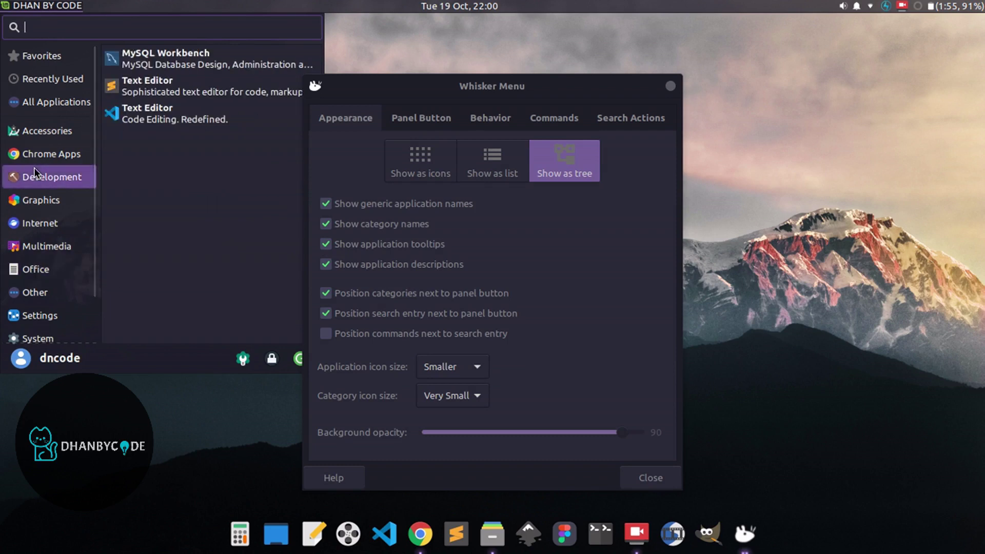
Step: Turn off positioning categories next to the panel button and preview the Graphics category in the menu
click(325, 293)
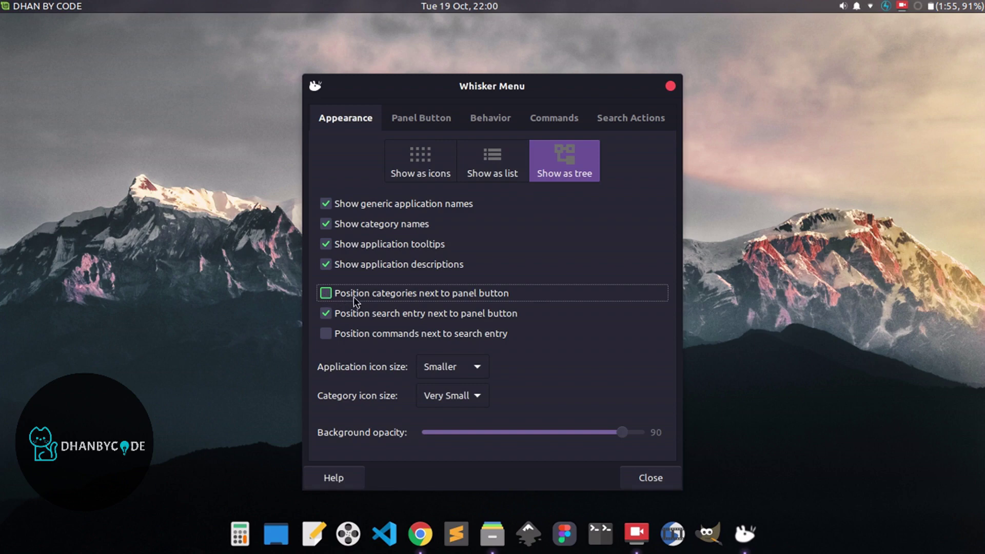
click(13, 5)
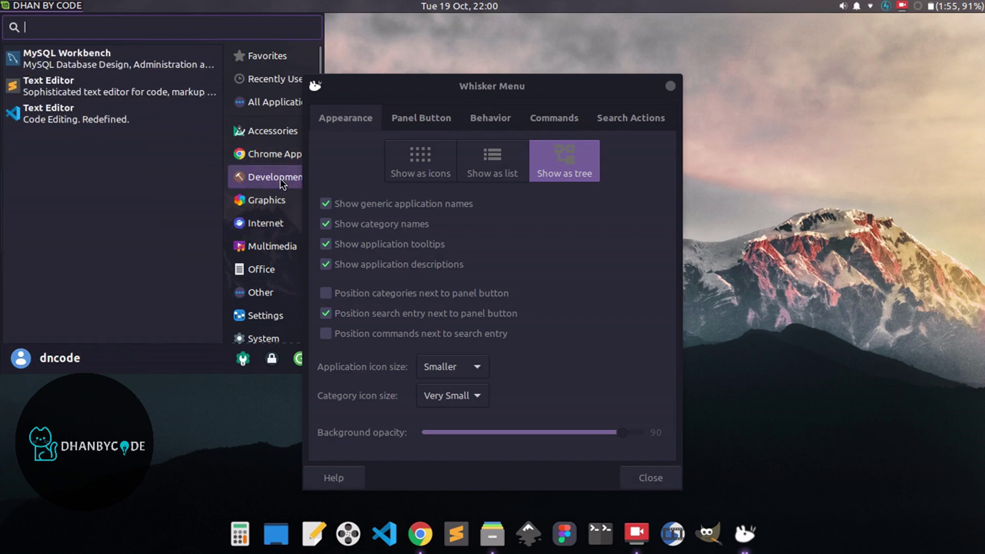
mouse_move(279, 197)
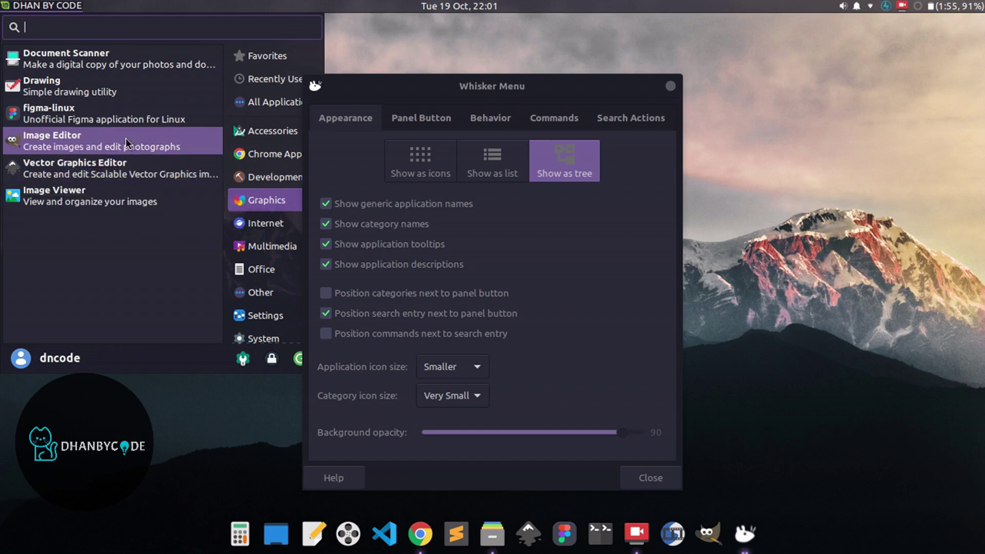
Step: Position categories next to the panel button again and preview the Internet, Development and Graphics categories in the menu
click(324, 294)
click(324, 294)
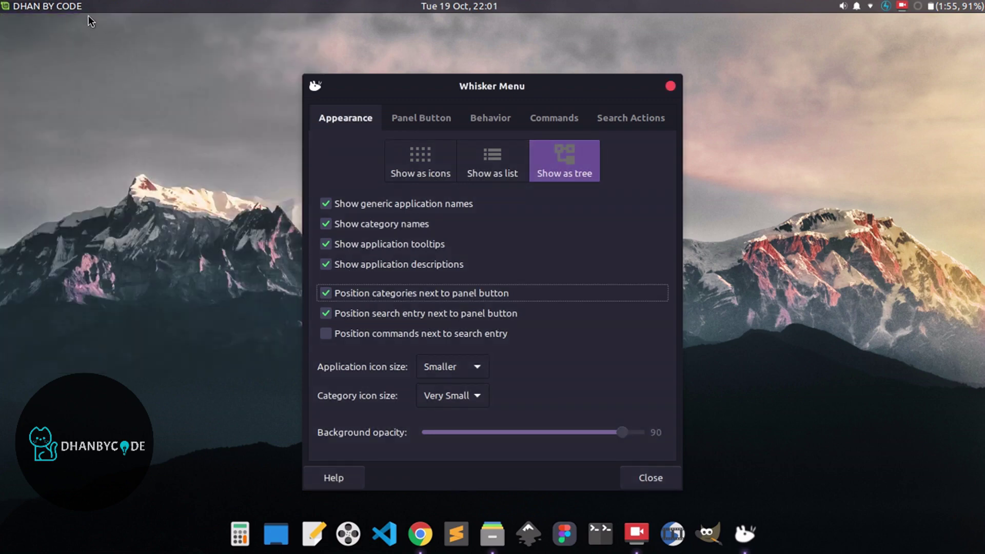
click(50, 5)
click(70, 233)
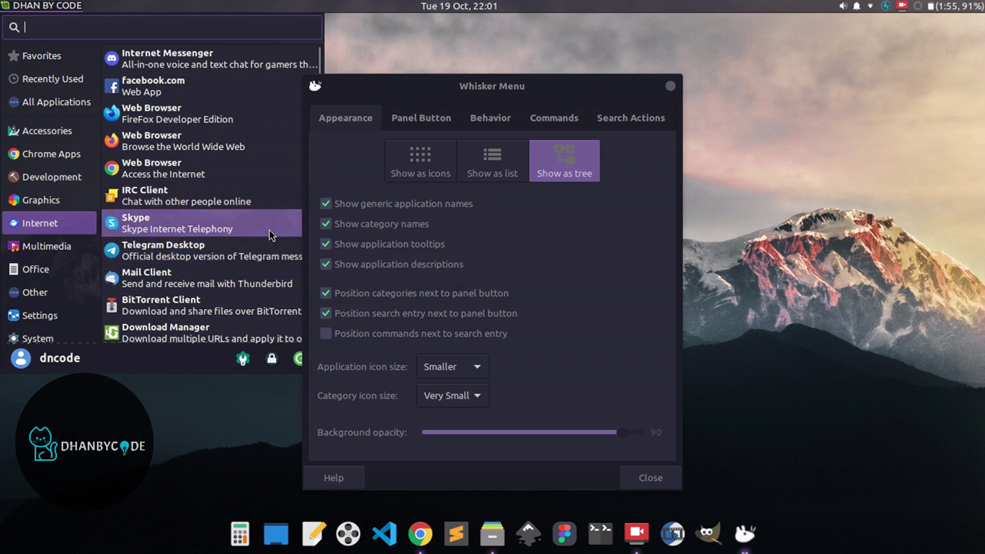
click(43, 199)
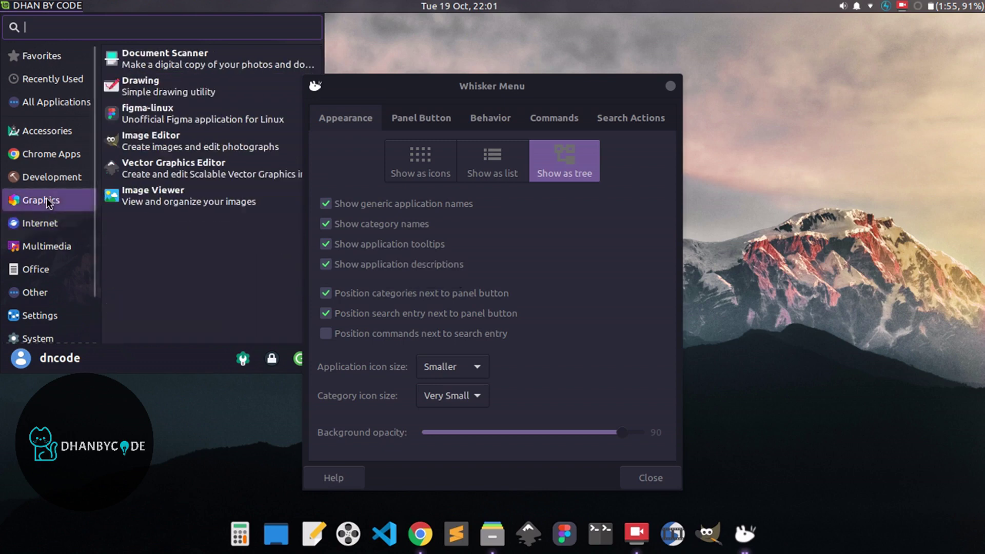
click(62, 177)
click(52, 200)
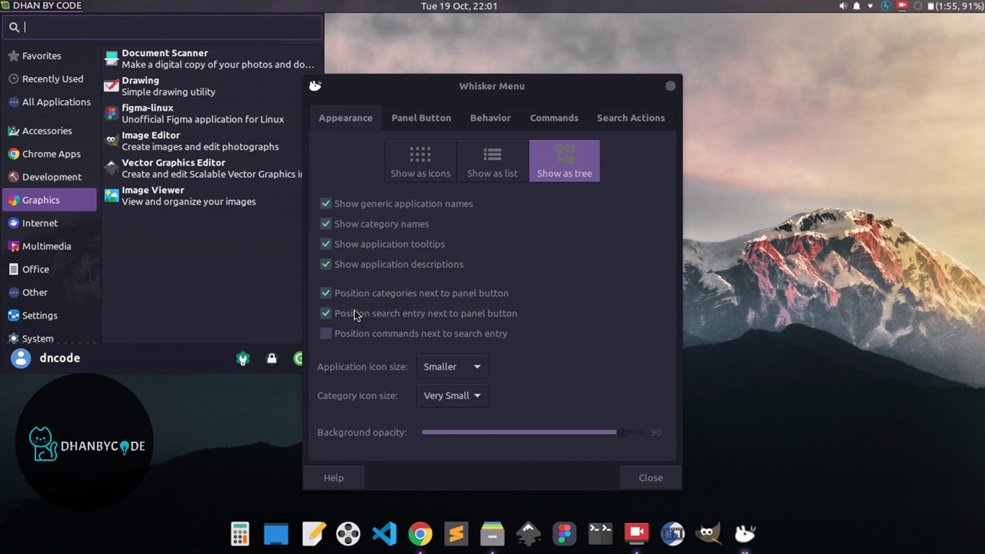
Step: Turn off positioning the search entry next to the panel button and preview the menu layout
click(326, 314)
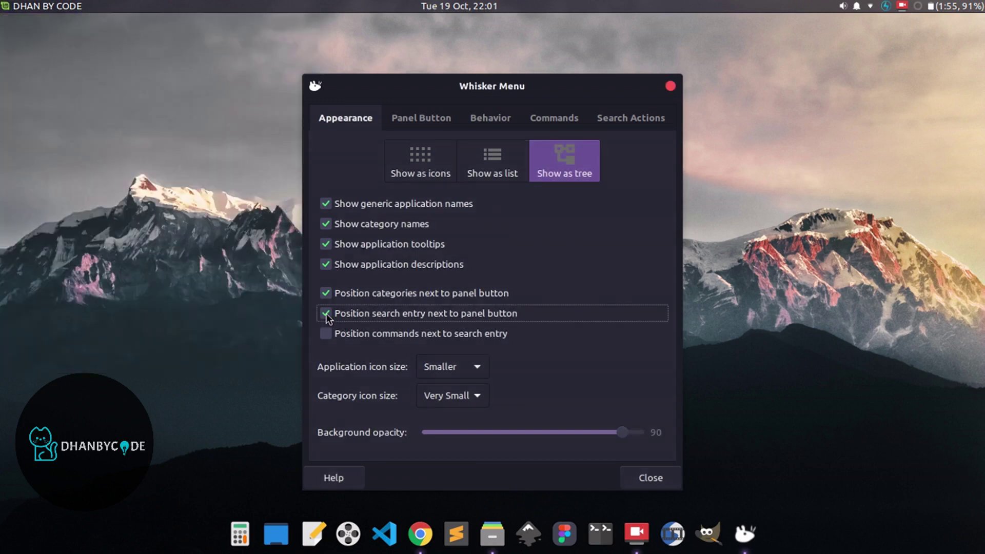
click(327, 314)
click(51, 6)
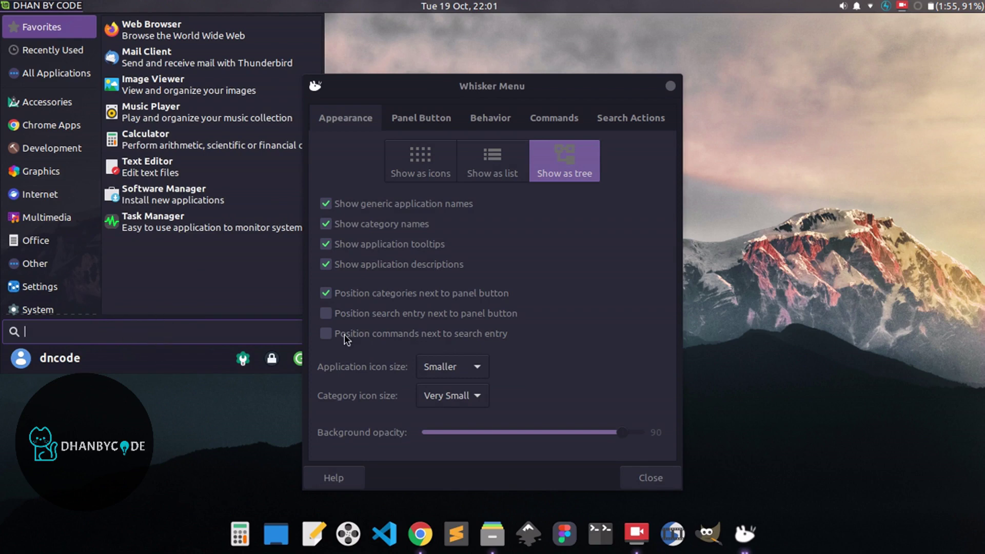
Step: Position the search entry next to the panel button again and check its placement in the menu
click(328, 311)
click(327, 311)
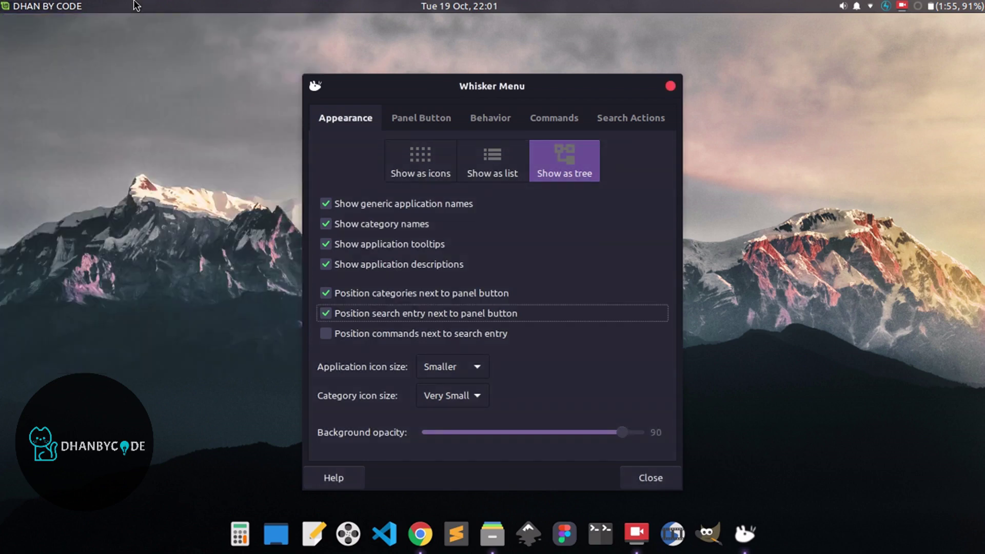
click(60, 6)
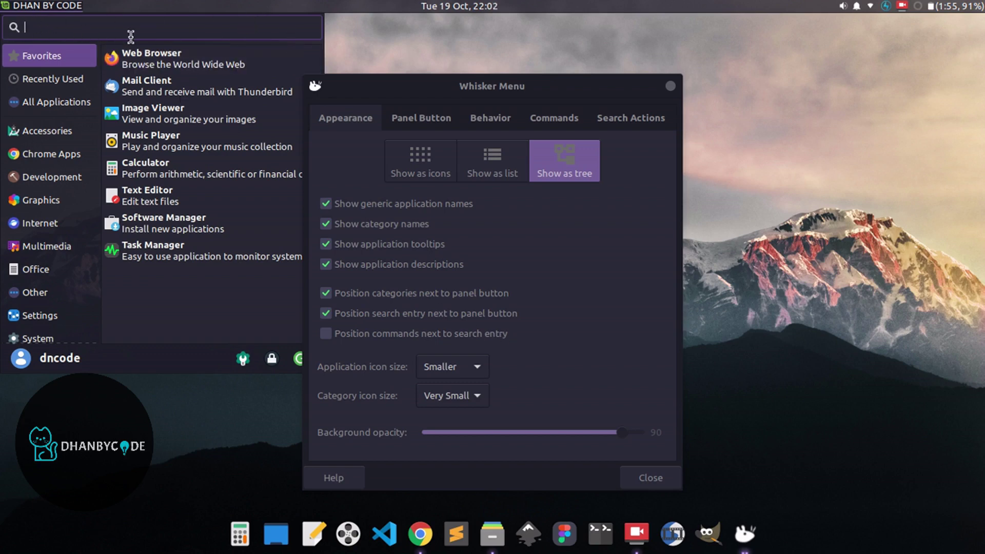
Step: Enable positioning commands next to the search entry and preview the menu layout
click(325, 334)
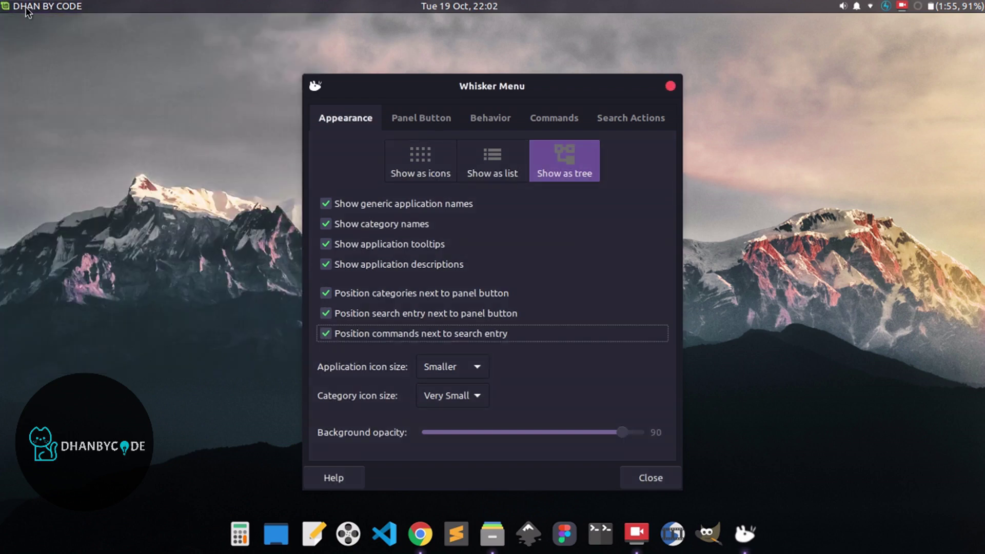
click(27, 8)
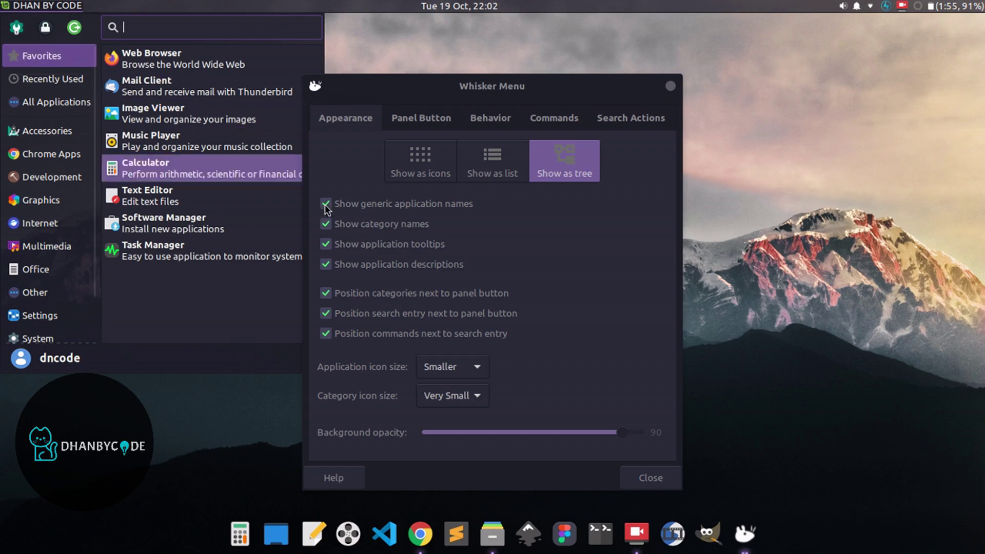
Step: Turn off positioning commands next to the search entry and preview the Accessories category in the menu
click(326, 338)
click(326, 338)
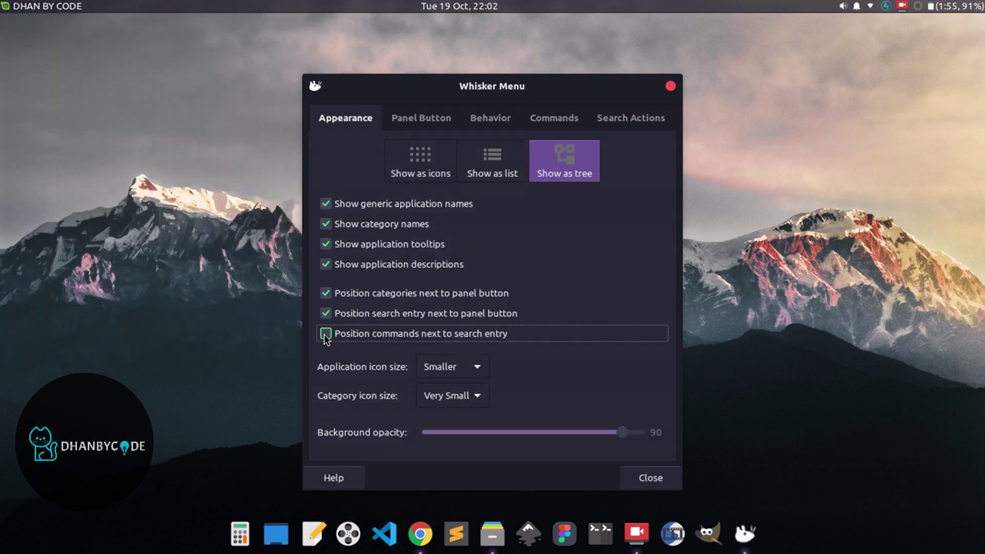
click(74, 5)
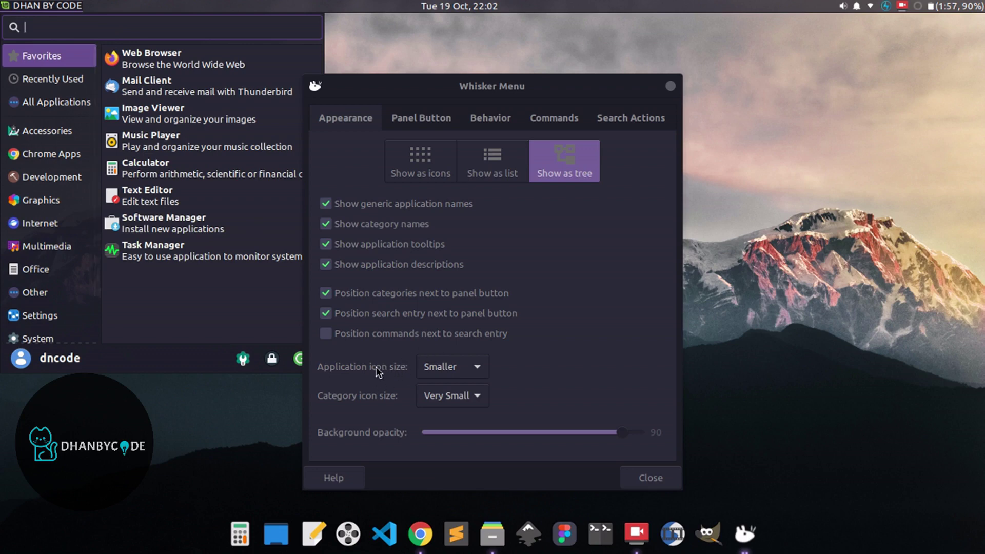
click(69, 131)
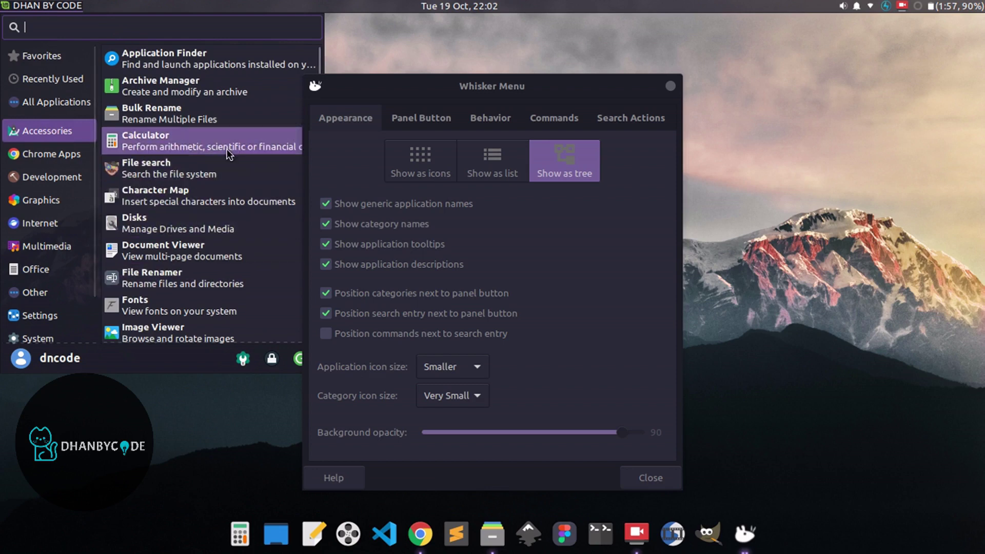
Step: Set the application icon size to Very Large and preview the favorites in the menu
click(459, 365)
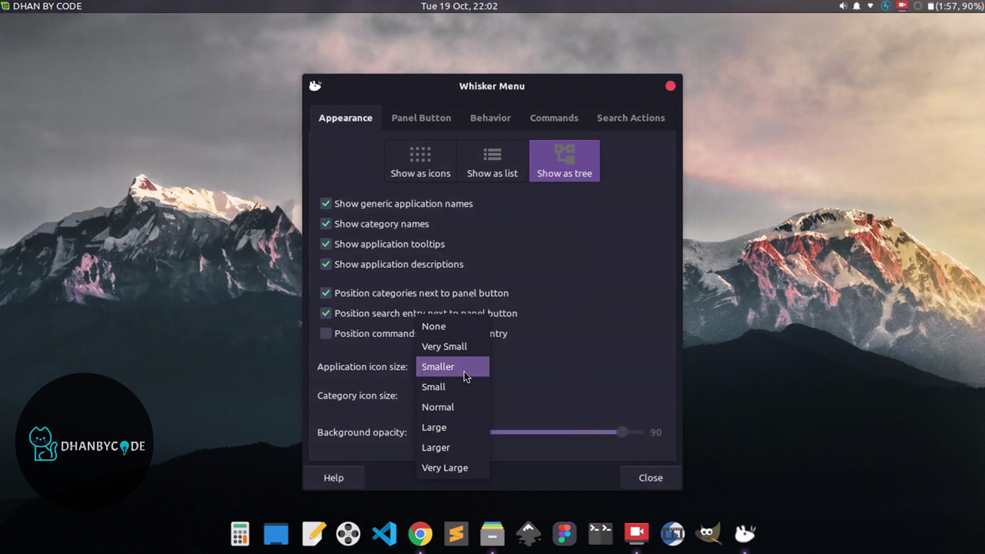
click(435, 464)
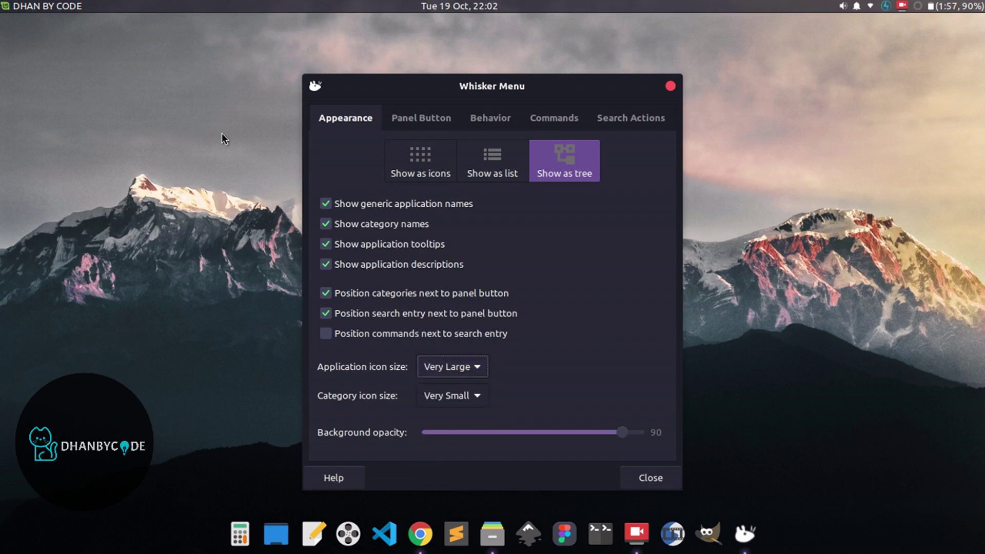
click(37, 7)
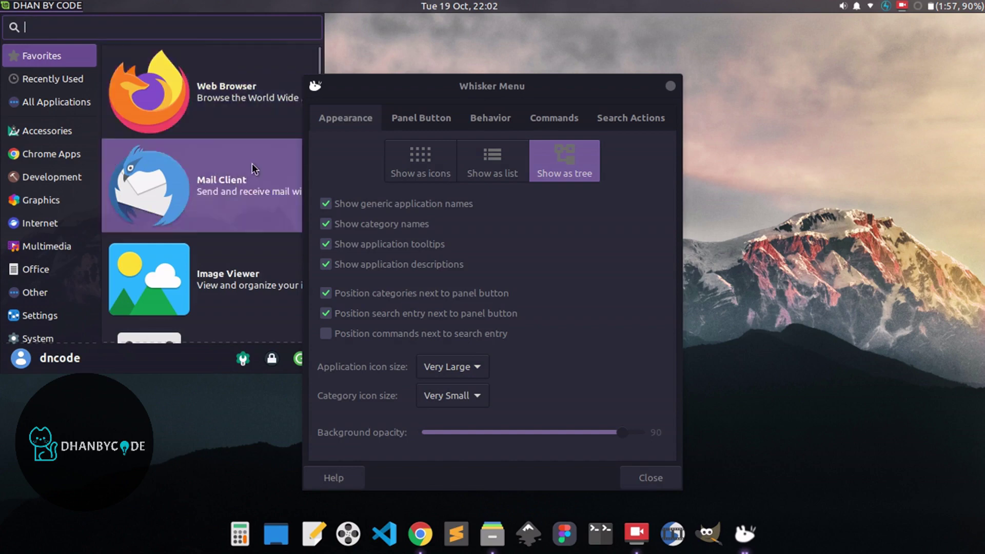
Step: Set the category icon size to Smaller, then briefly open and close the menu
click(471, 396)
click(471, 397)
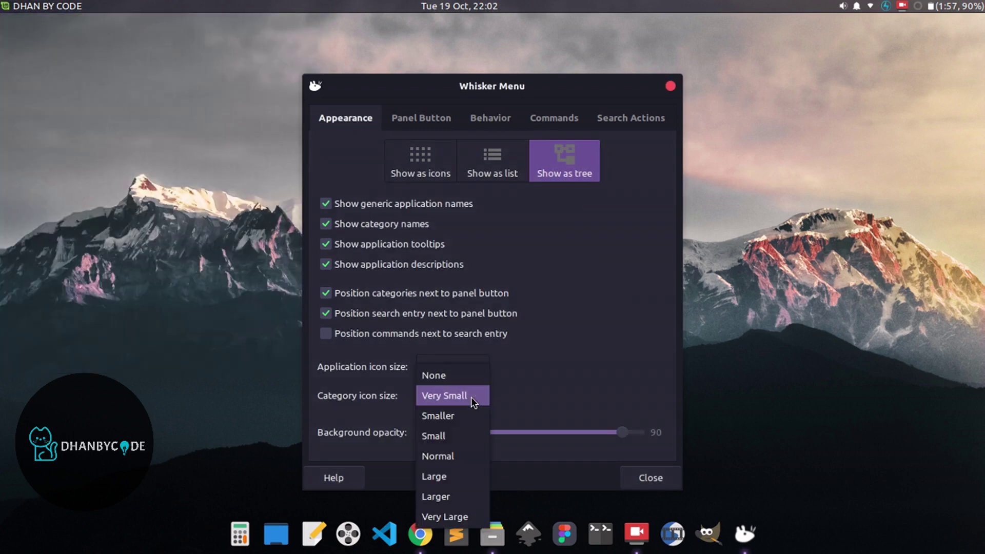
click(450, 416)
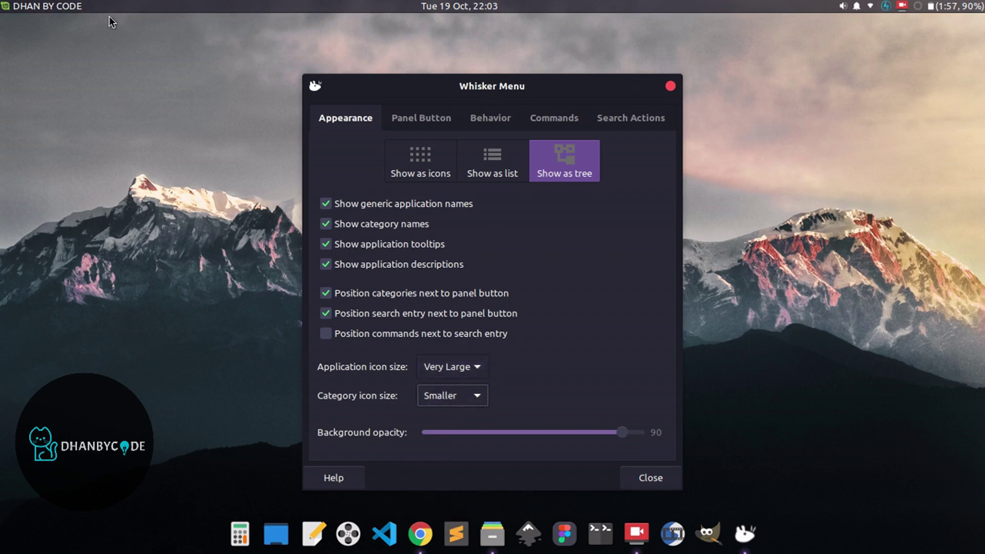
click(48, 6)
key(Escape)
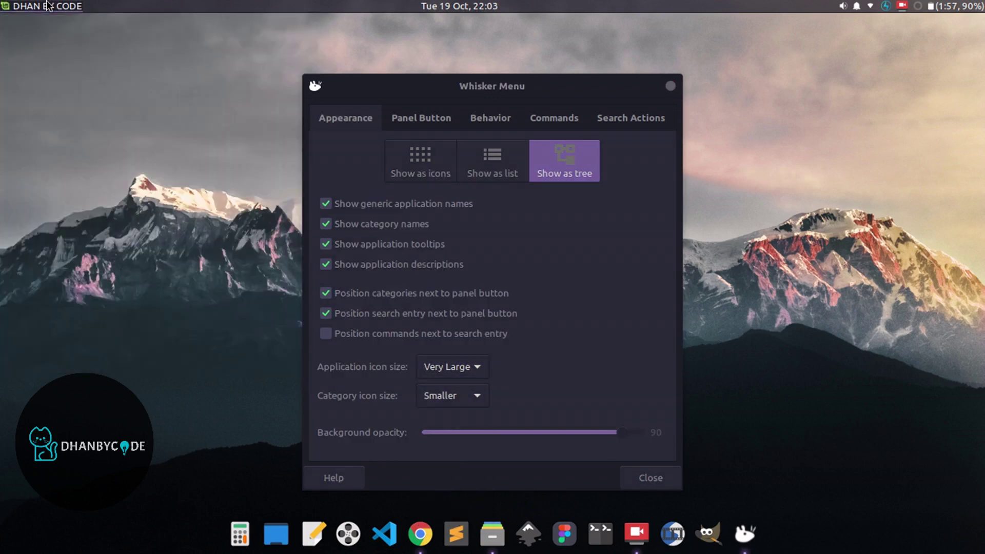
Step: Set the application icon size to Smaller and preview the menu
click(444, 362)
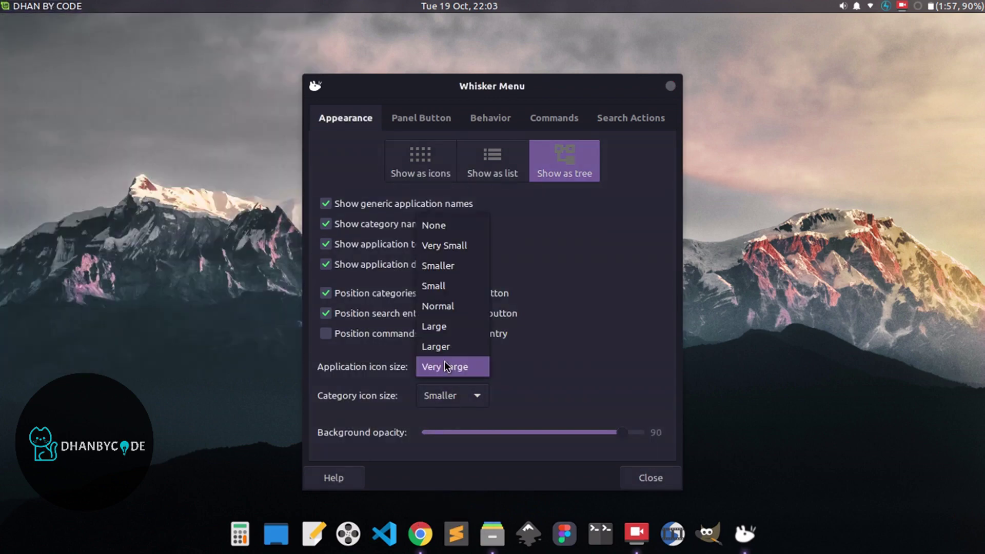
click(431, 266)
click(14, 6)
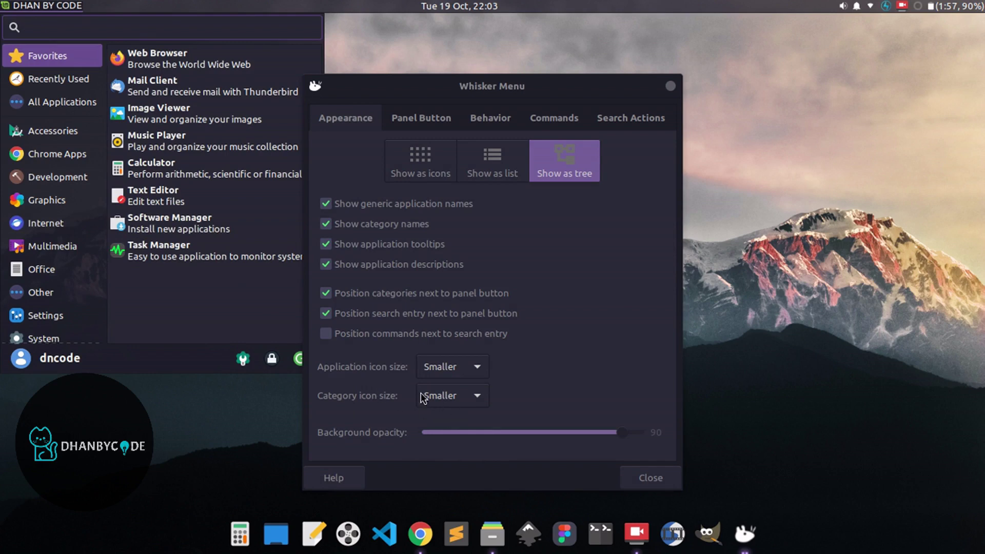
Step: Set the category icon size to Very Large and preview the category list in the menu
click(460, 393)
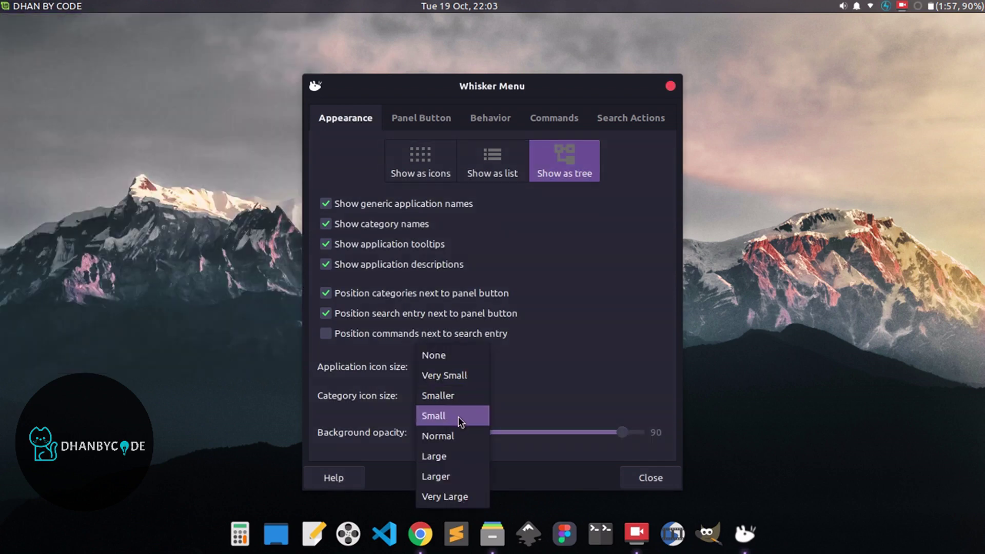
click(449, 494)
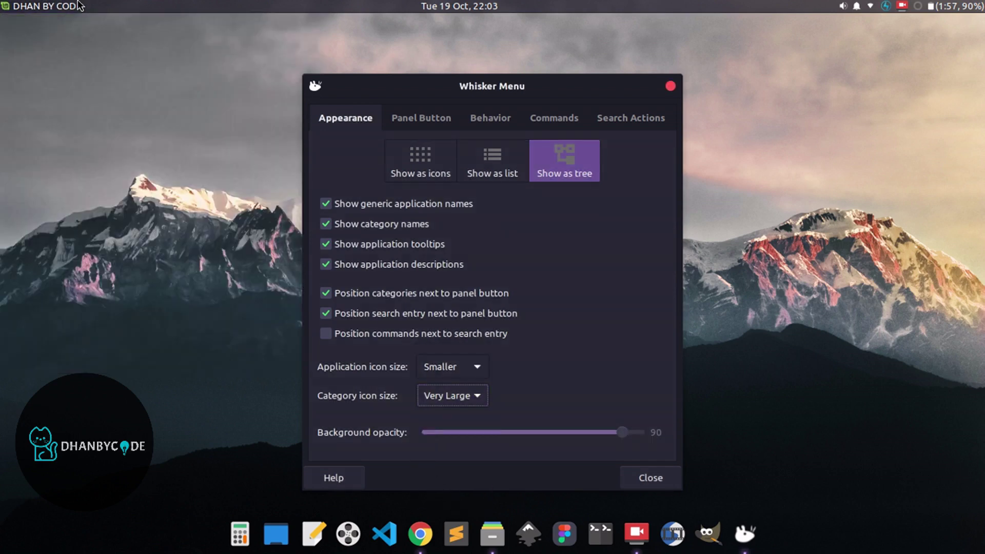
click(49, 9)
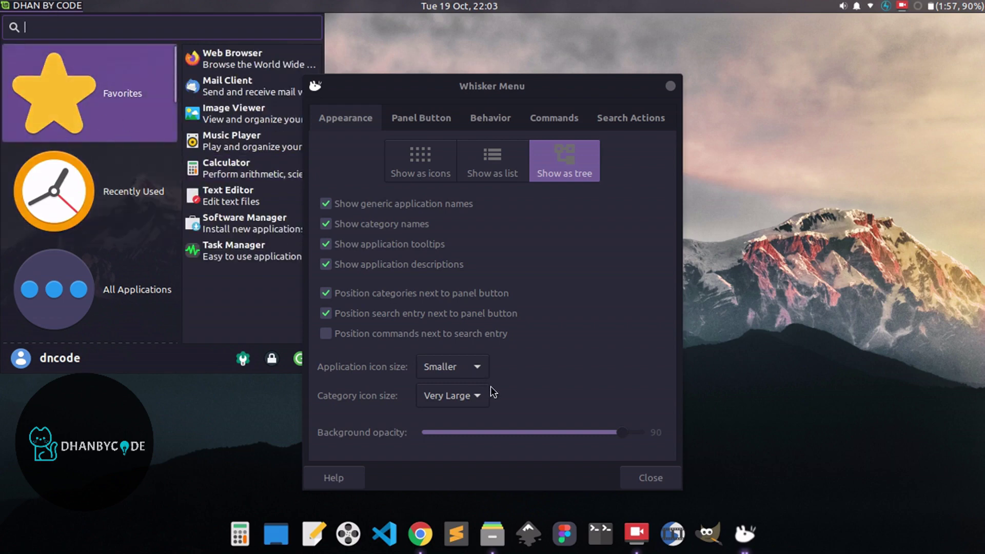
Step: Set the category icon size to Very Small, preview the menu and close it
click(473, 405)
click(472, 406)
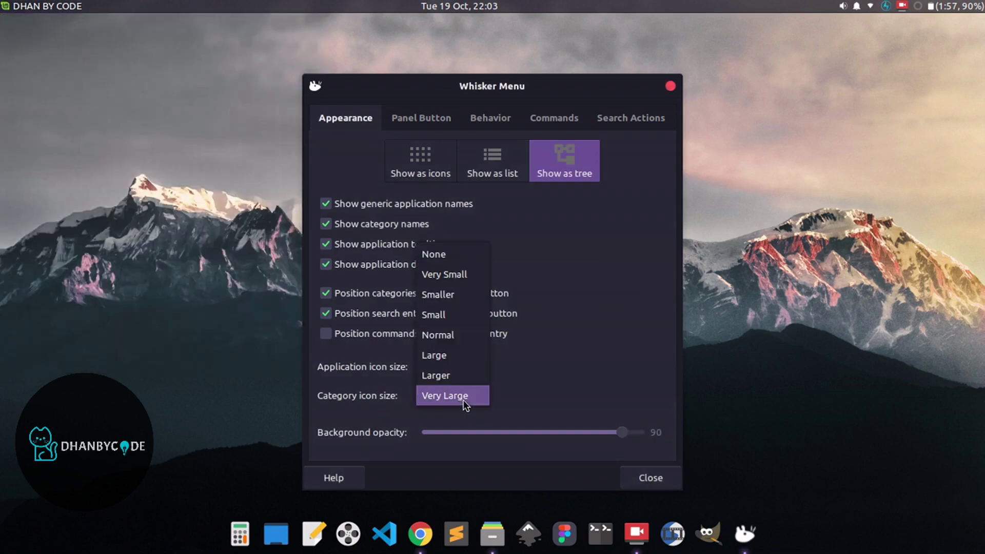
click(432, 276)
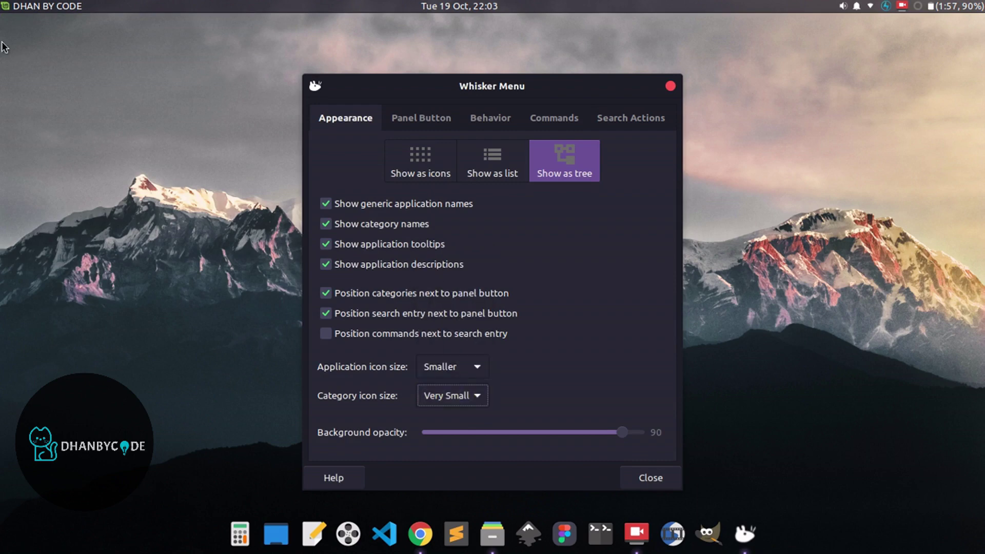
click(20, 7)
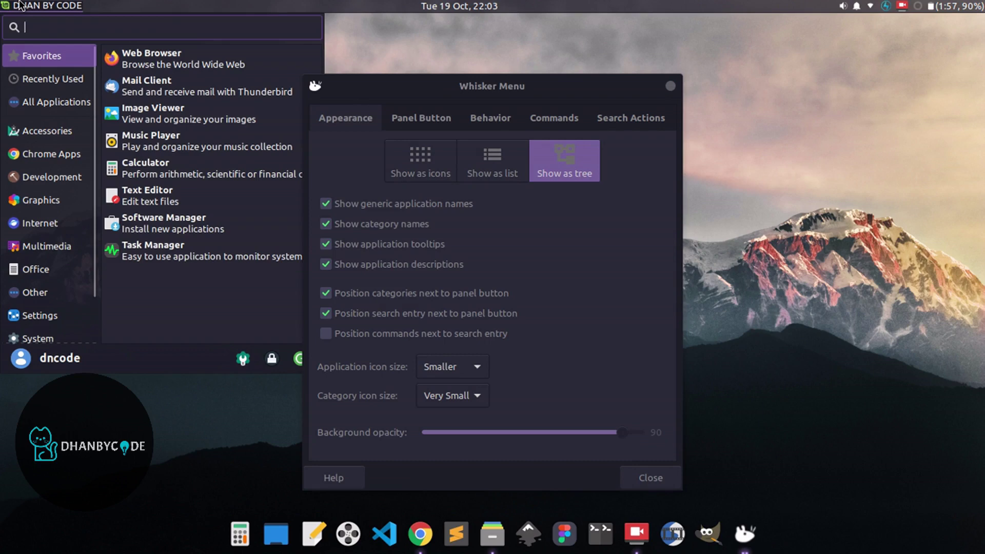
click(20, 6)
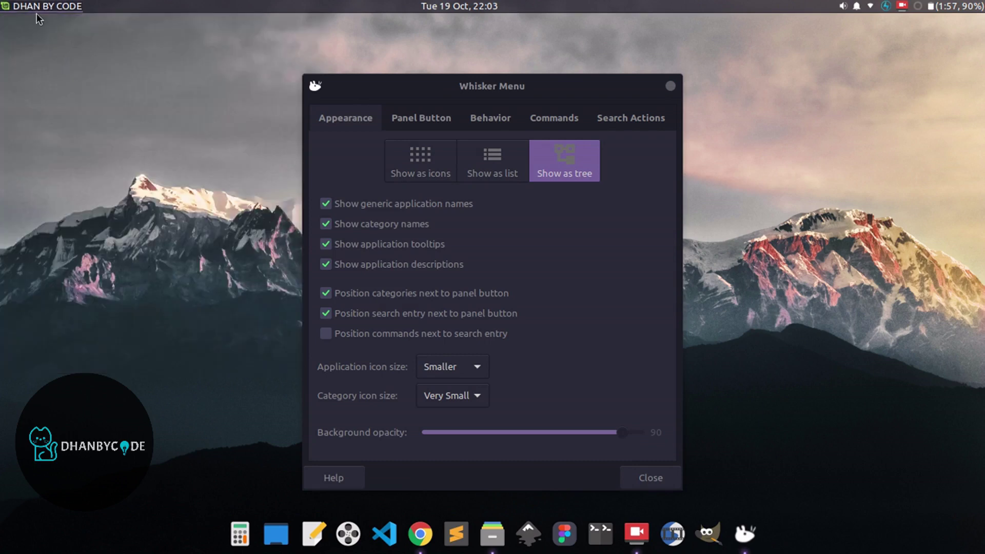
Step: Set the category icon size to Smaller and check the category icons in the menu
click(441, 397)
click(448, 407)
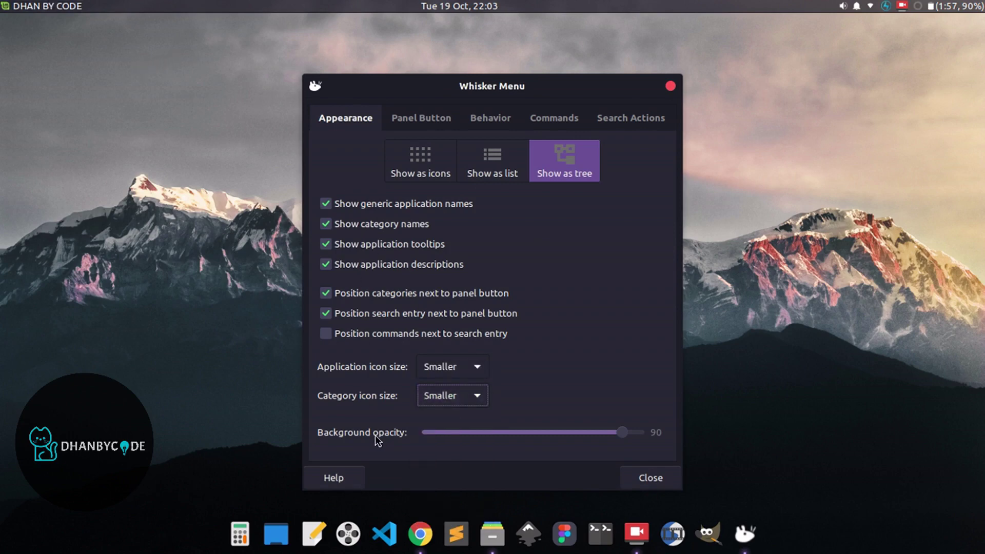
click(50, 11)
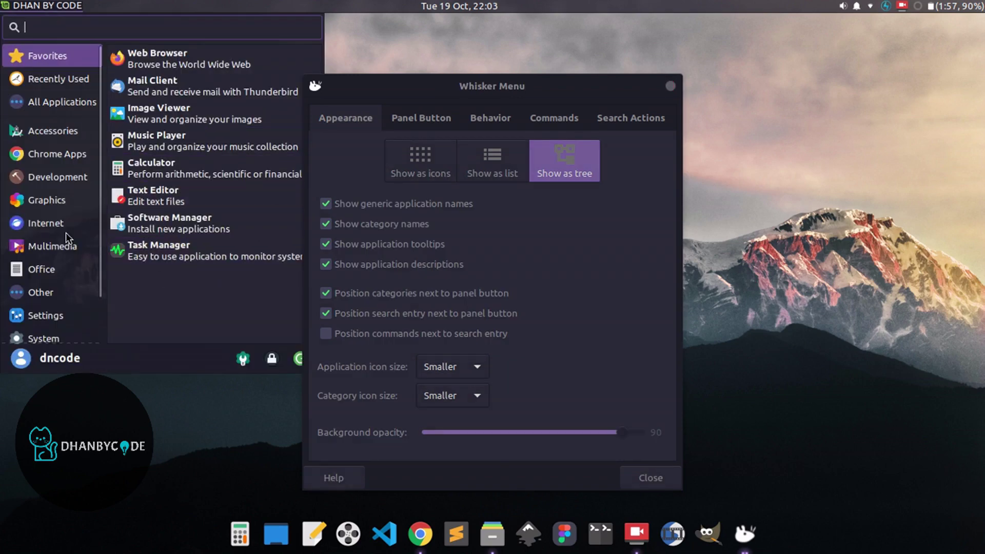
Step: Lower the menu's background opacity to 0 and preview the Multimedia category in the menu
drag(620, 435, 328, 437)
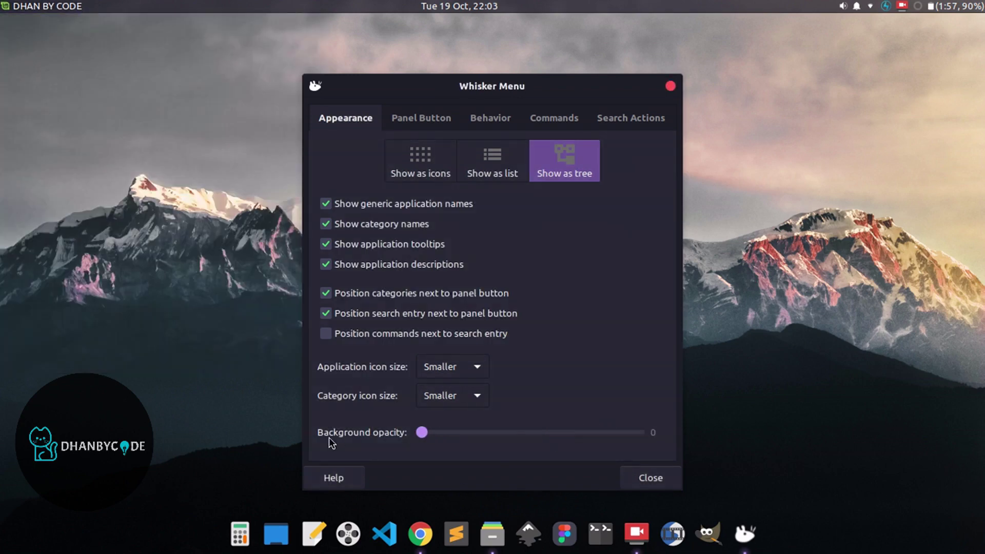
click(7, 5)
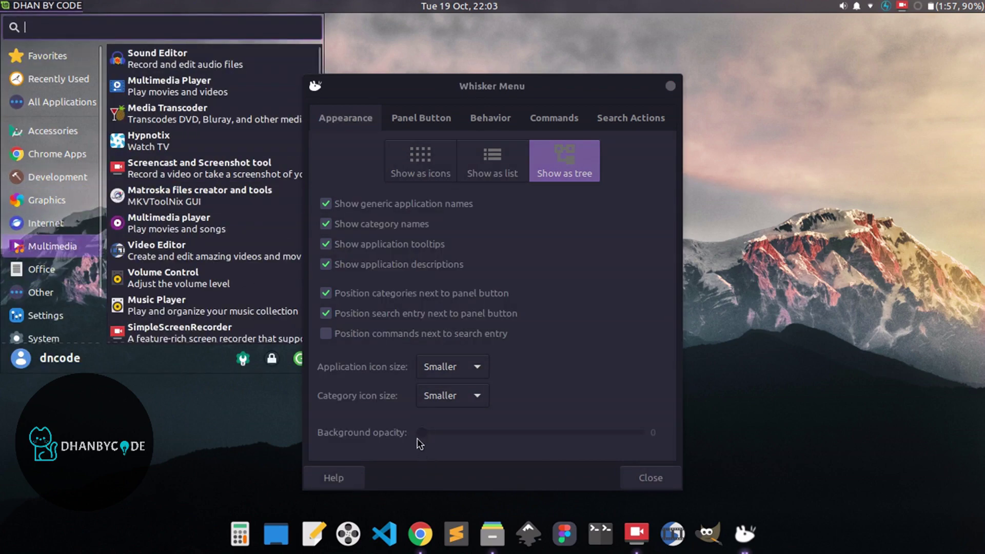
Step: Raise the menu's background opacity to 90 and preview the Other category in the menu
drag(420, 433, 629, 457)
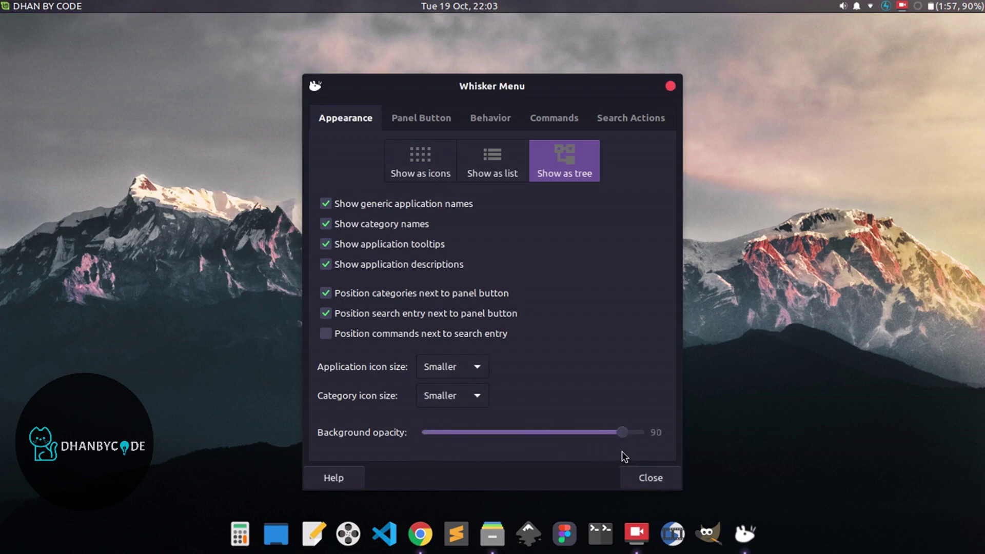
click(50, 6)
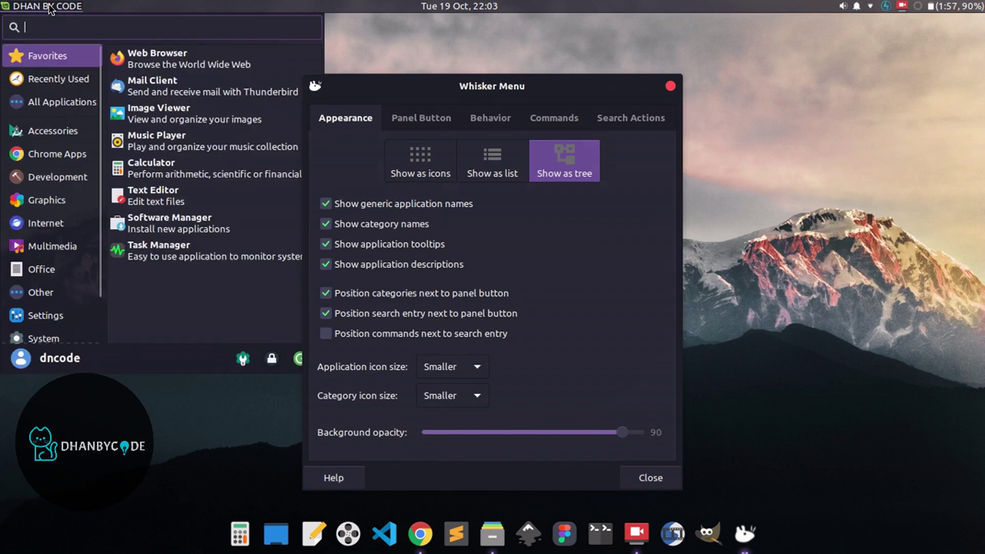
click(34, 290)
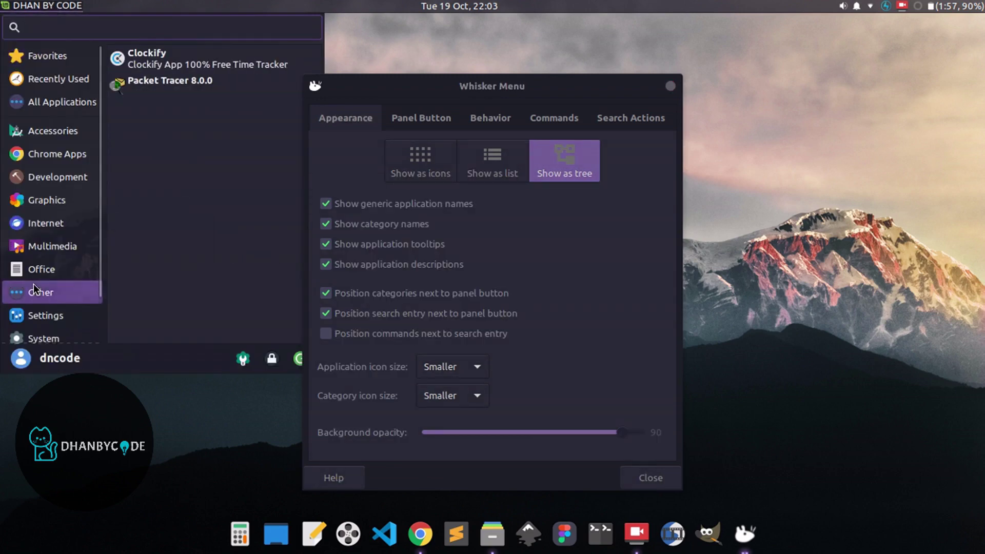
Step: Open the panel button settings and set the button's display to Title only
click(401, 113)
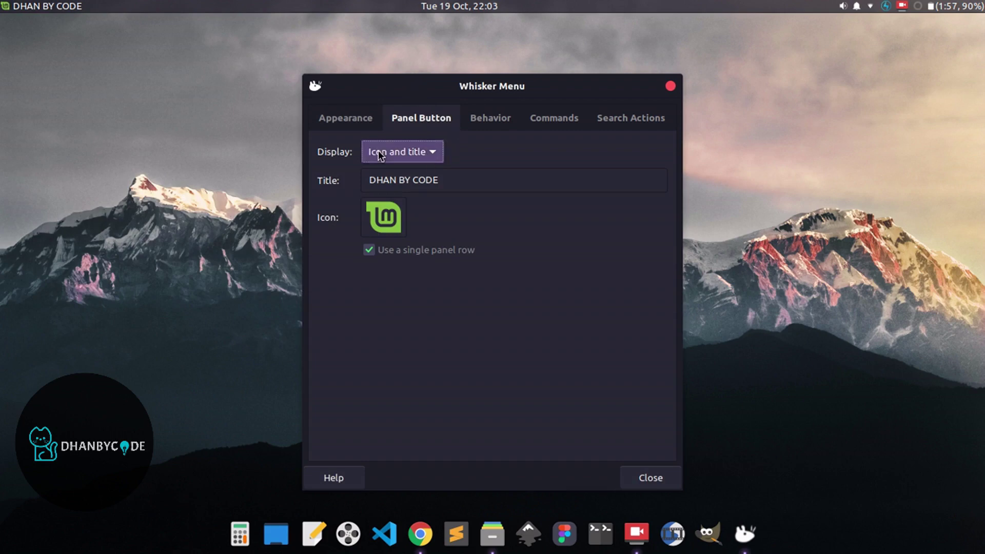
click(43, 14)
click(43, 14)
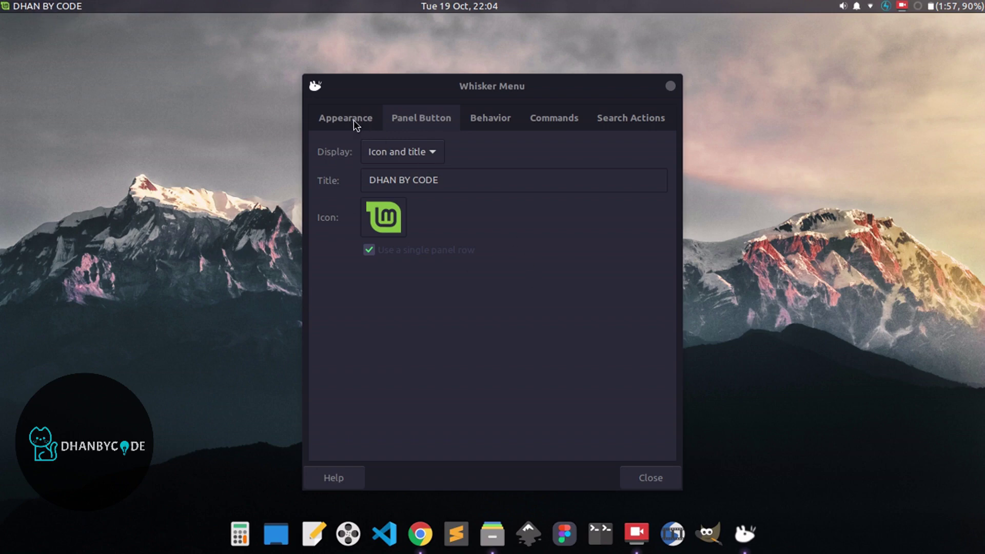
click(421, 143)
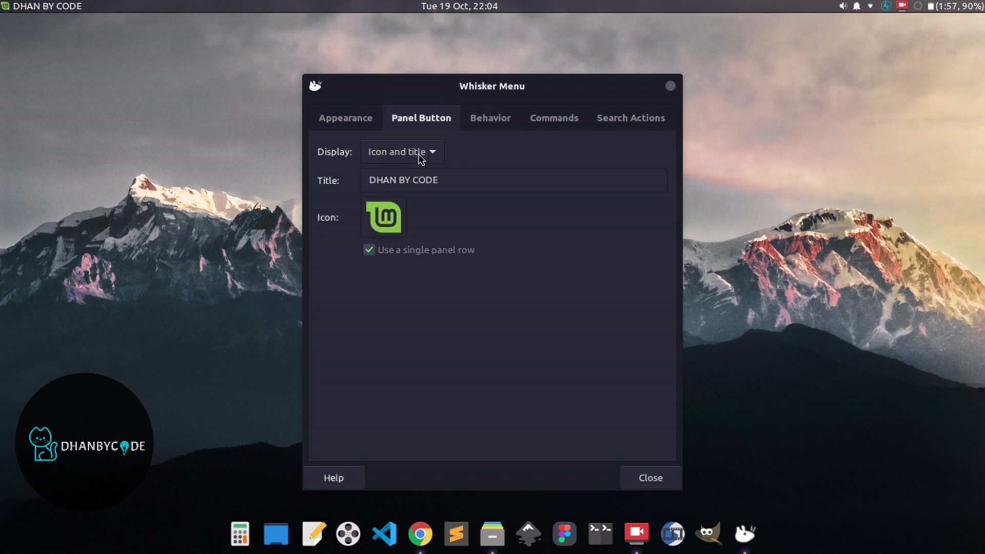
click(387, 132)
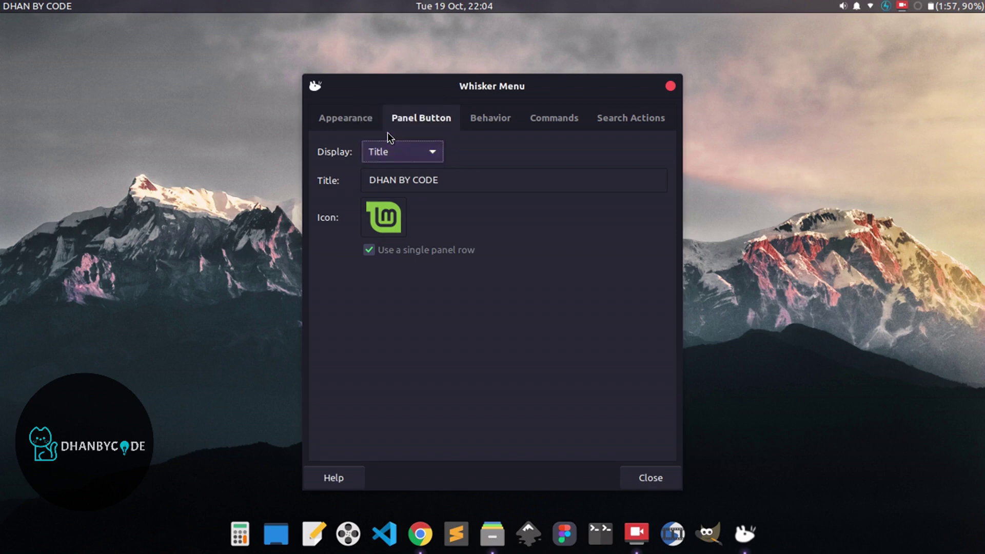
Step: Set the panel button's display to Icon only
click(427, 155)
click(428, 156)
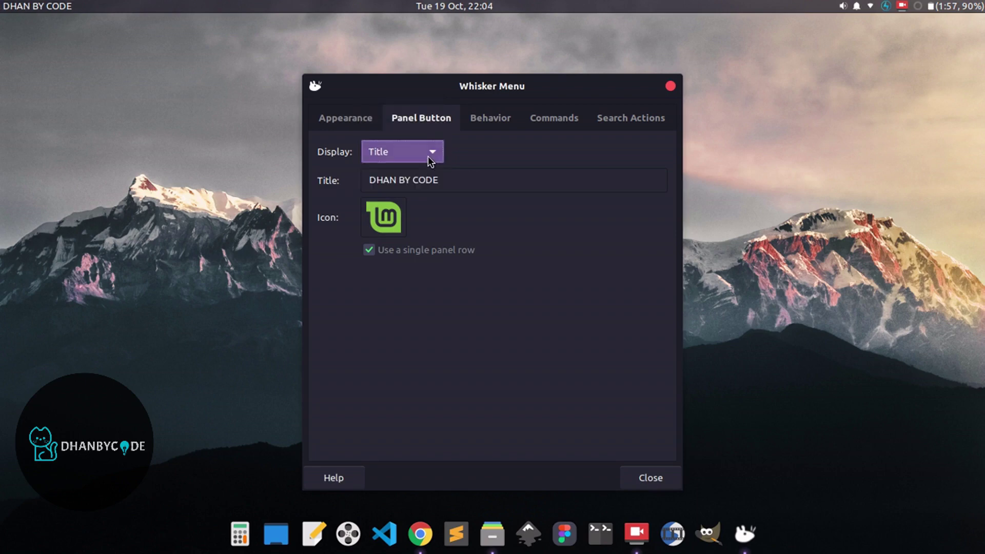
click(428, 156)
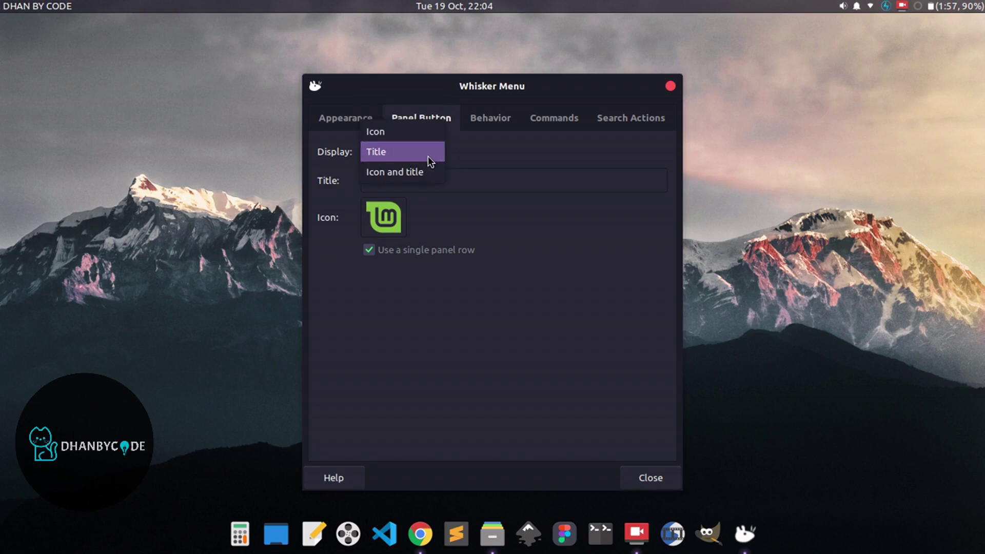
click(375, 132)
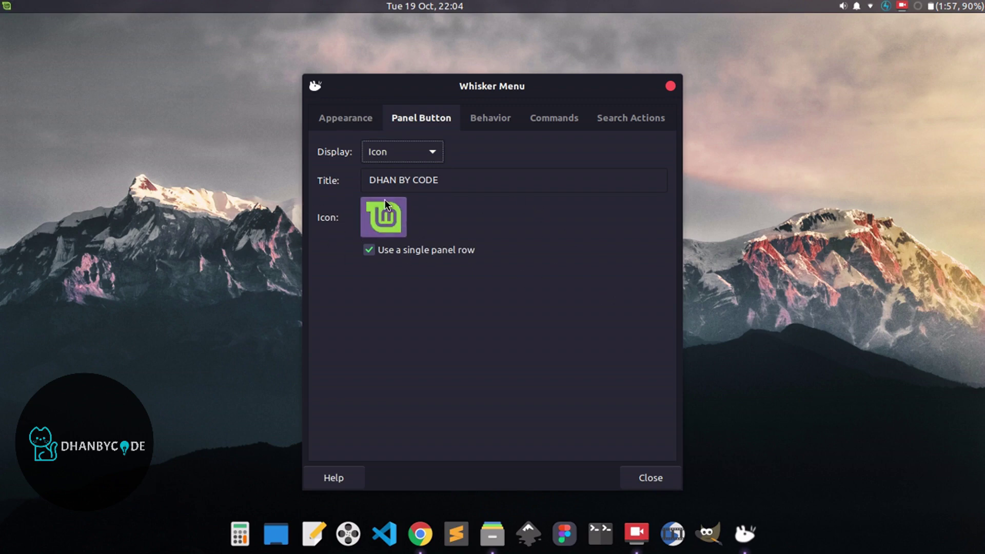
Step: Browse the application icons and image files offered for the panel button, leaving the icon selection without choosing one
click(377, 214)
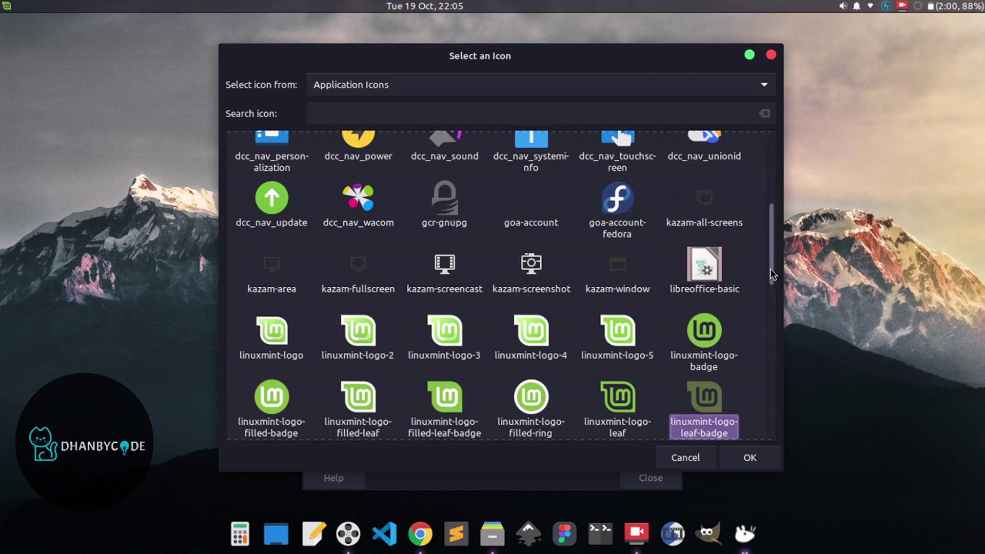
drag(770, 268, 747, 361)
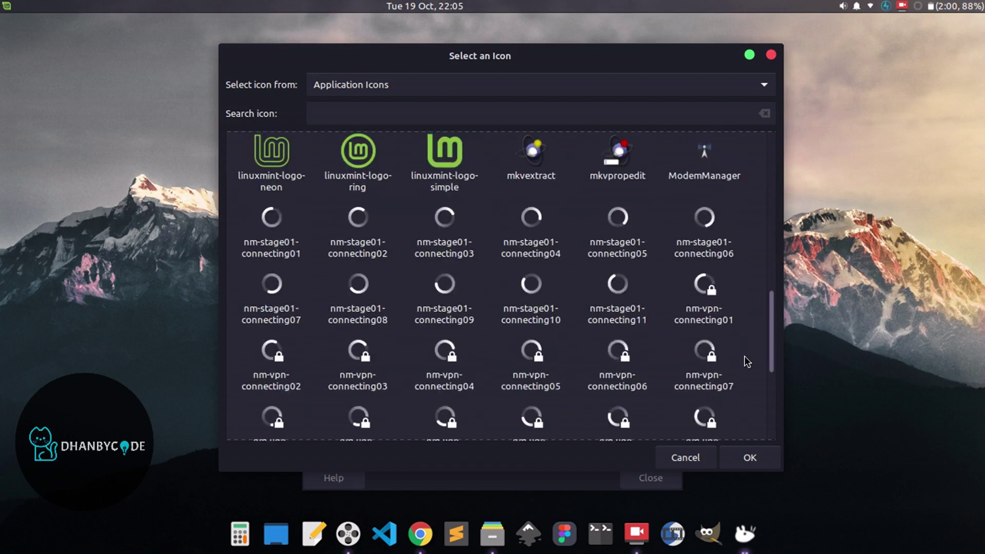
click(757, 85)
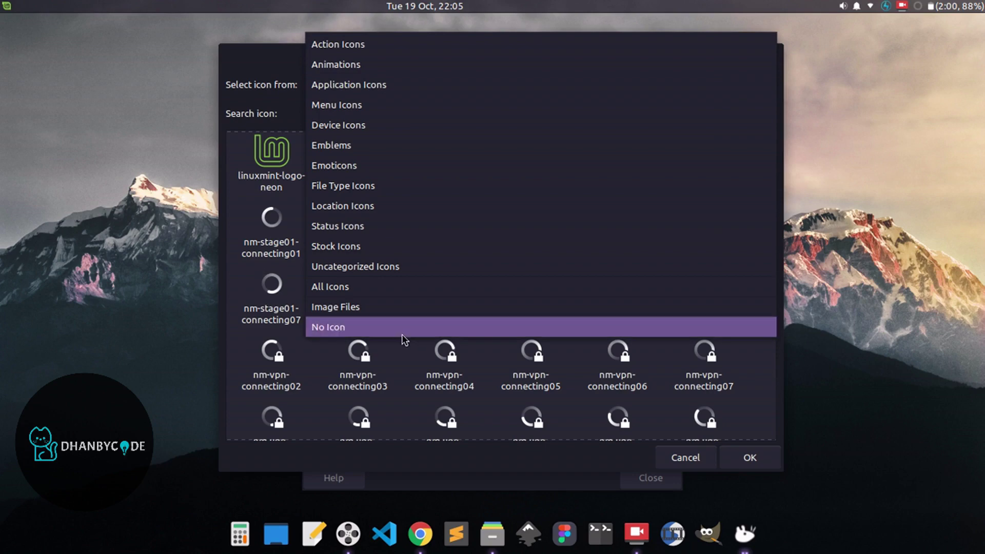
click(364, 309)
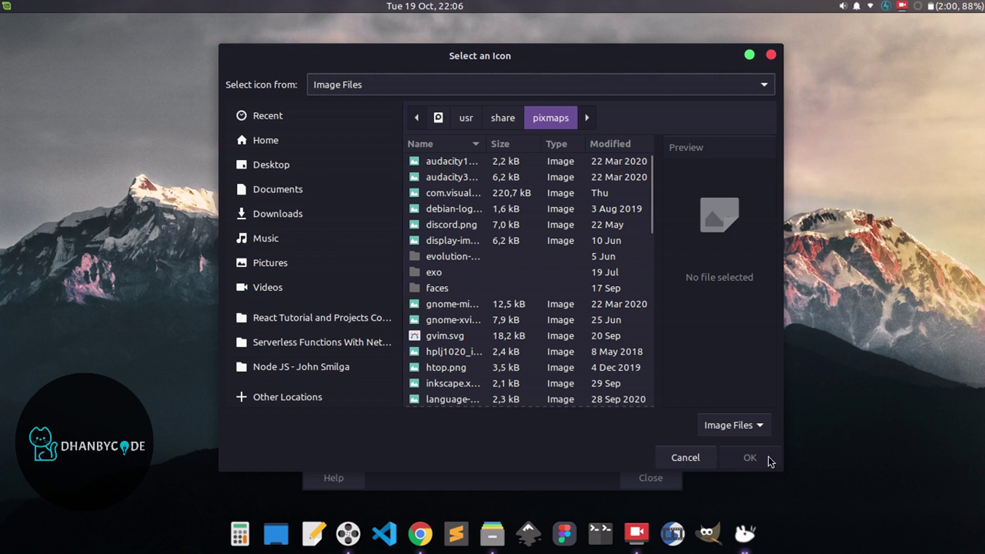
click(685, 457)
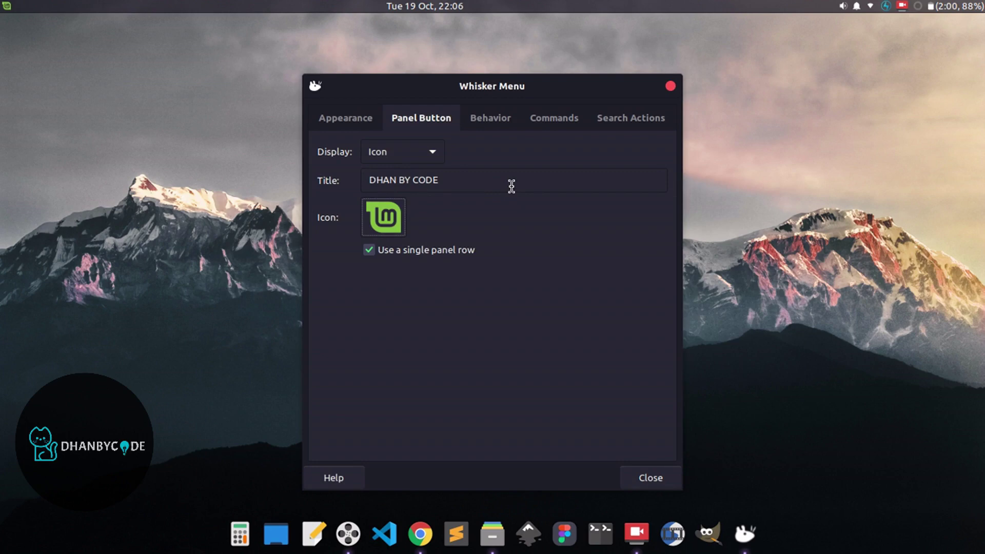
Step: Set the panel button's display to Icon and title
click(430, 151)
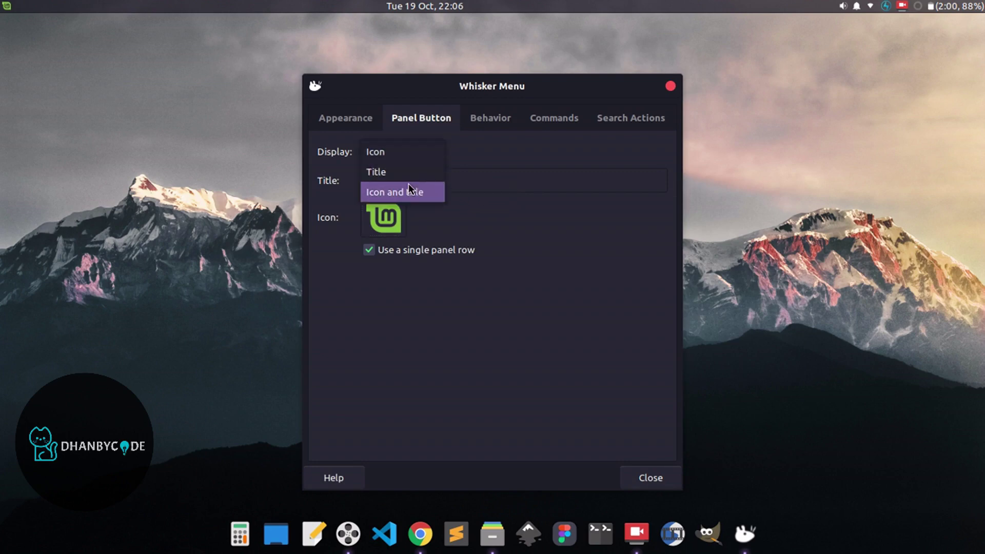
click(407, 198)
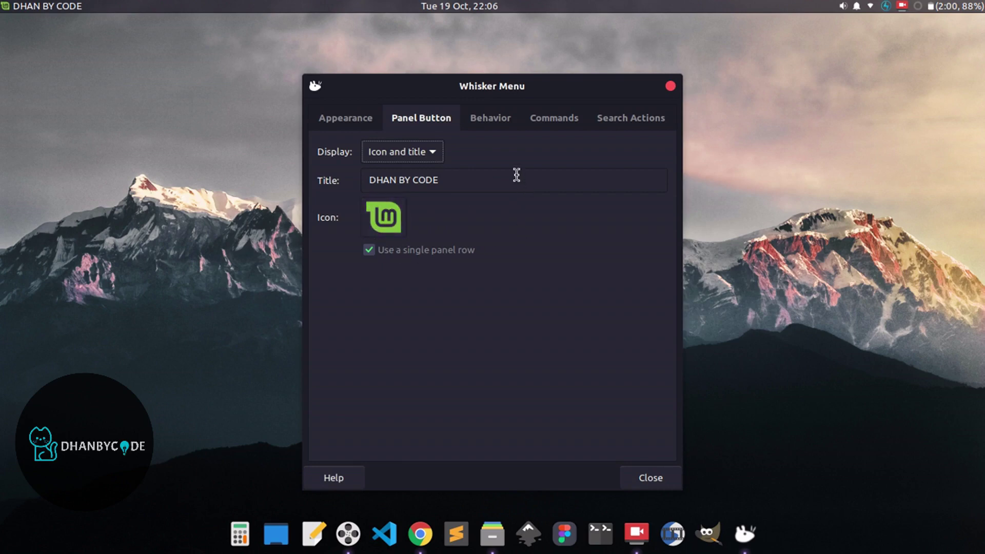
Step: In the behavior settings, set the default category to Recently Used, checking the menu before and after the change
click(470, 124)
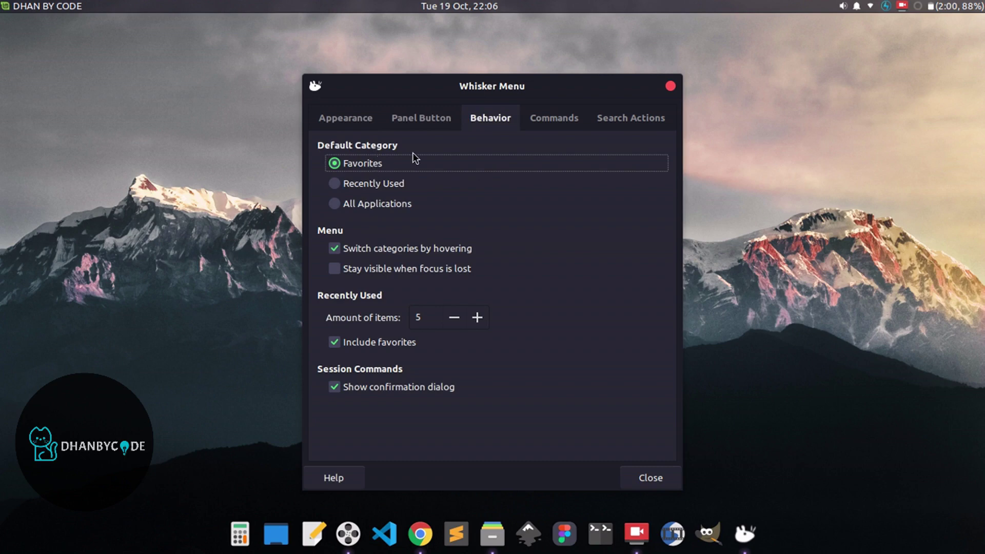
click(48, 5)
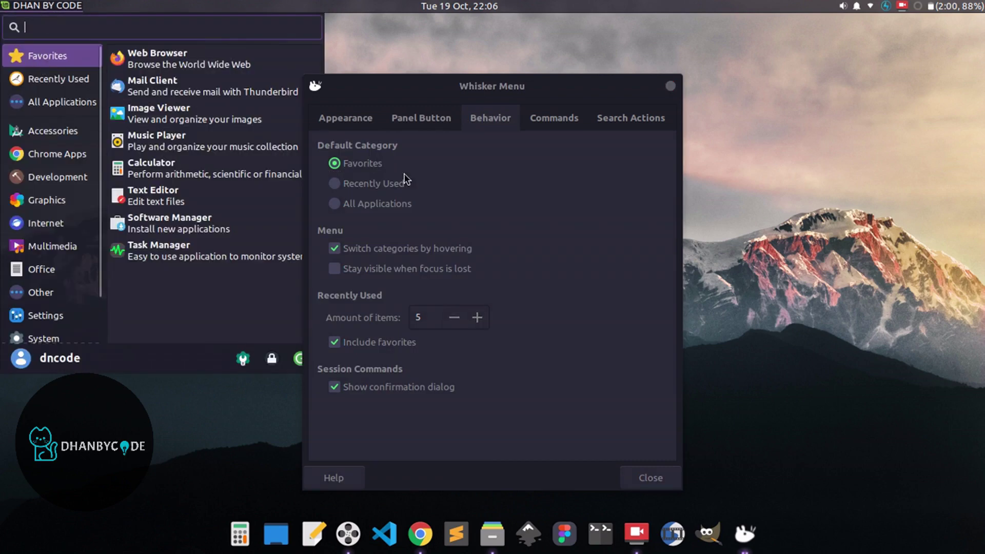
click(405, 180)
click(410, 184)
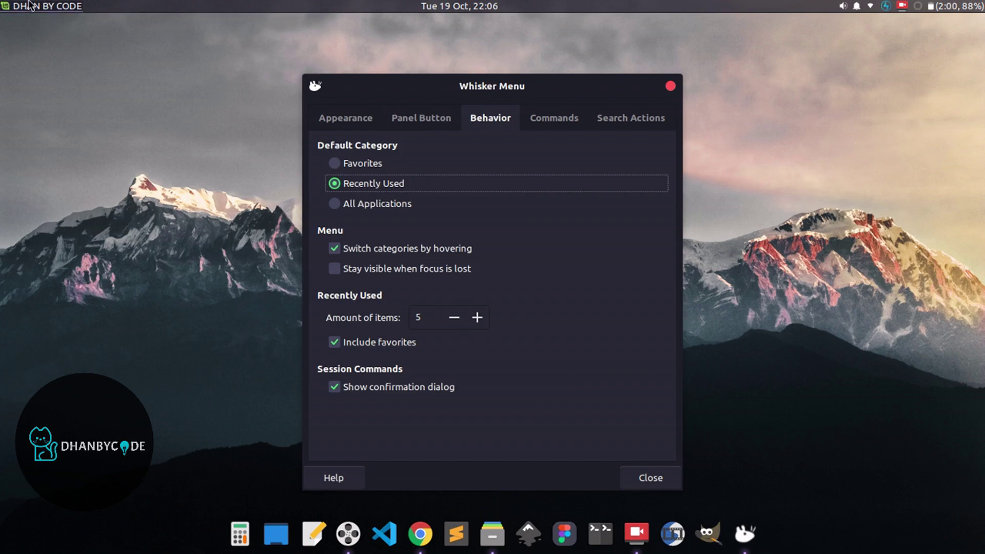
click(45, 7)
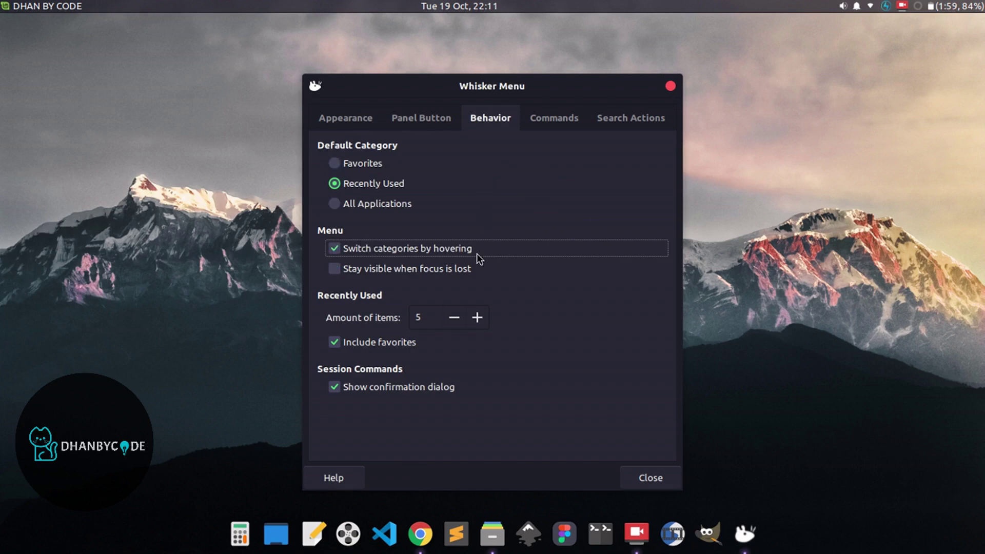
Step: Preview the Accessories category in the menu with category switching by hovering enabled
click(59, 8)
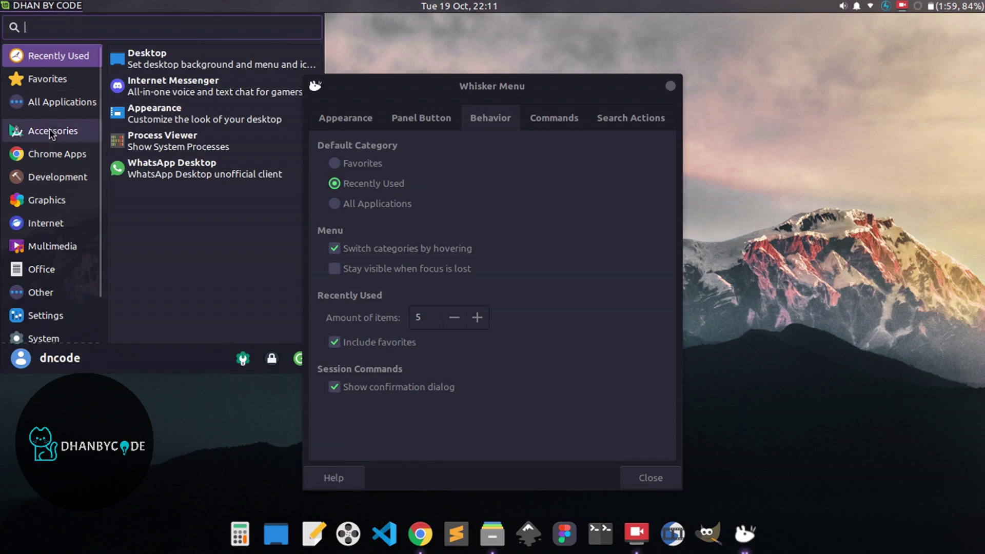
mouse_move(49, 130)
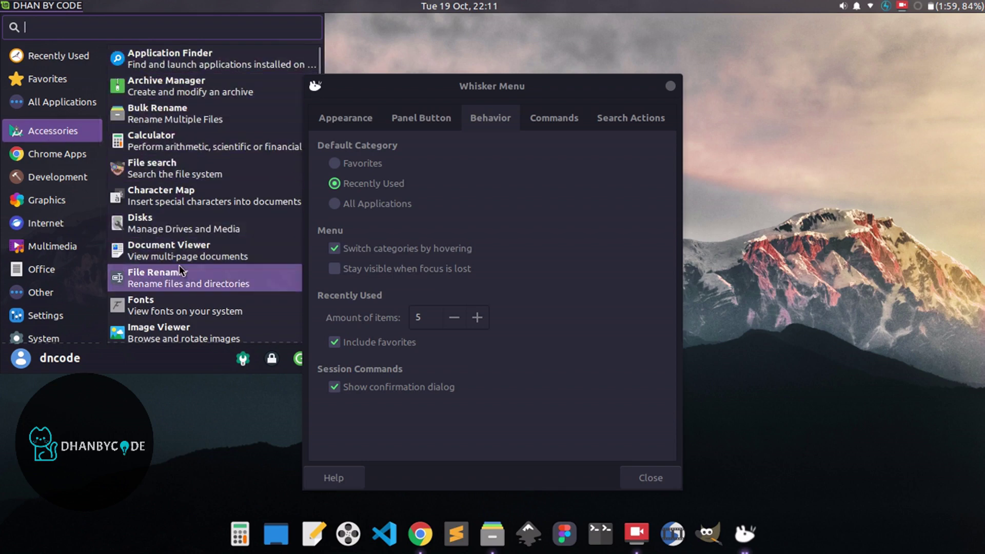
click(409, 251)
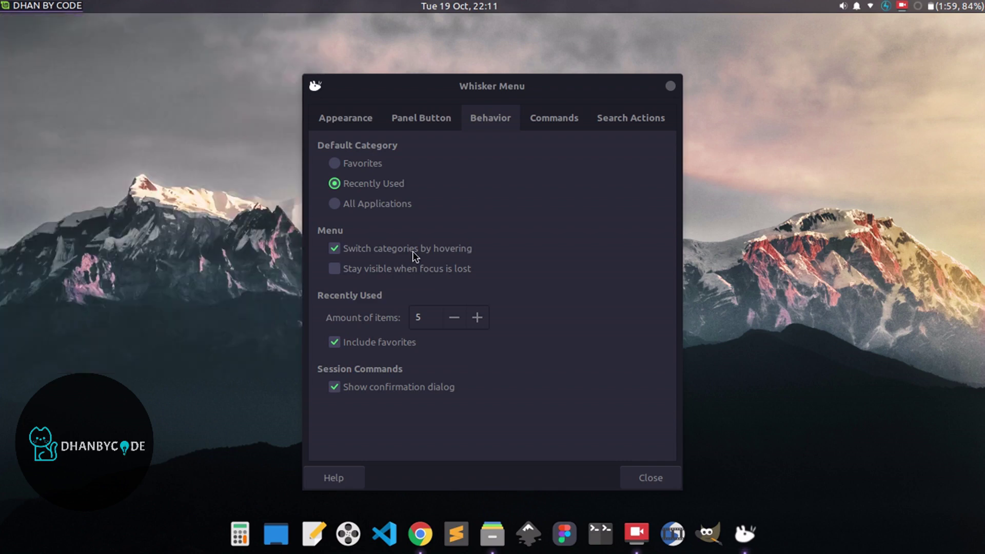
Step: Disable switching categories by hovering and test it by selecting the Accessories category in the menu
click(413, 251)
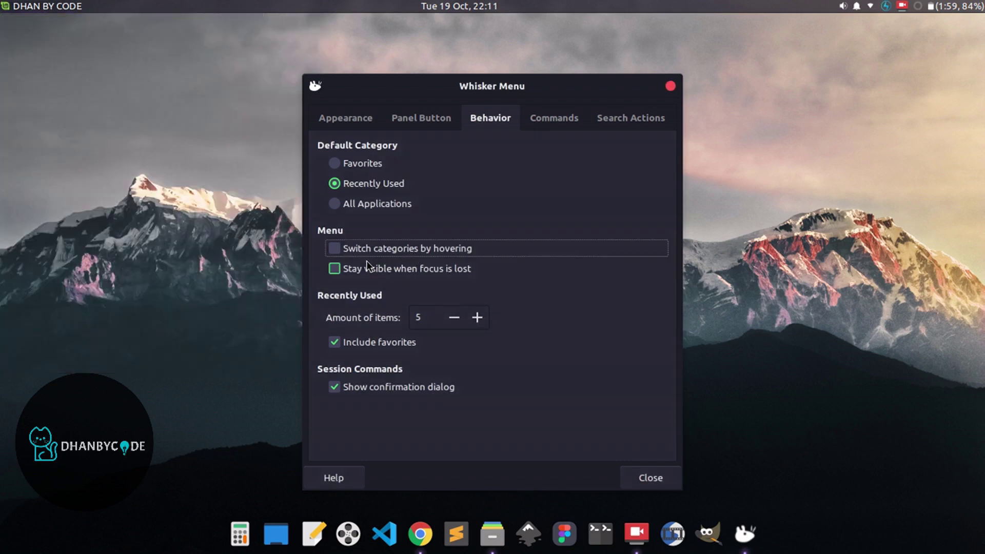
click(48, 12)
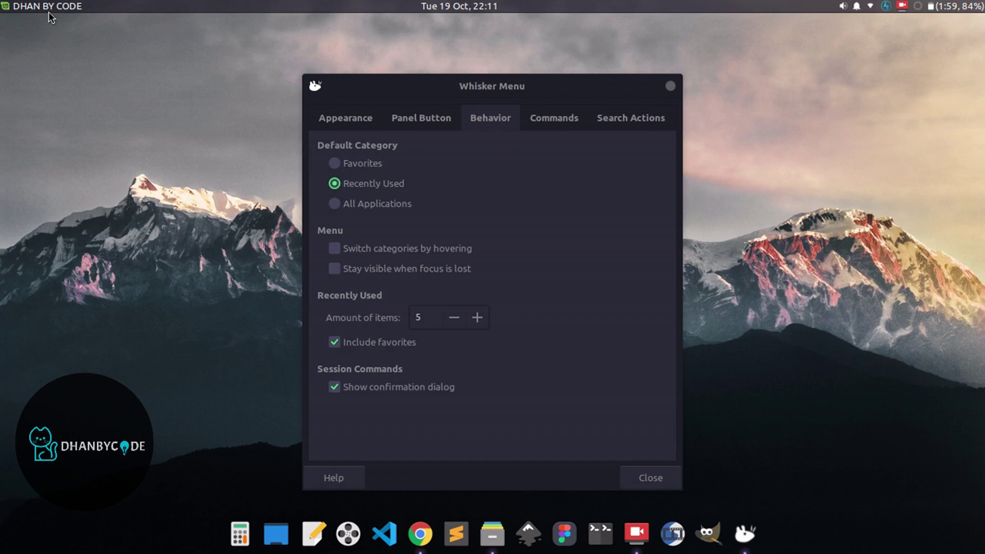
click(46, 7)
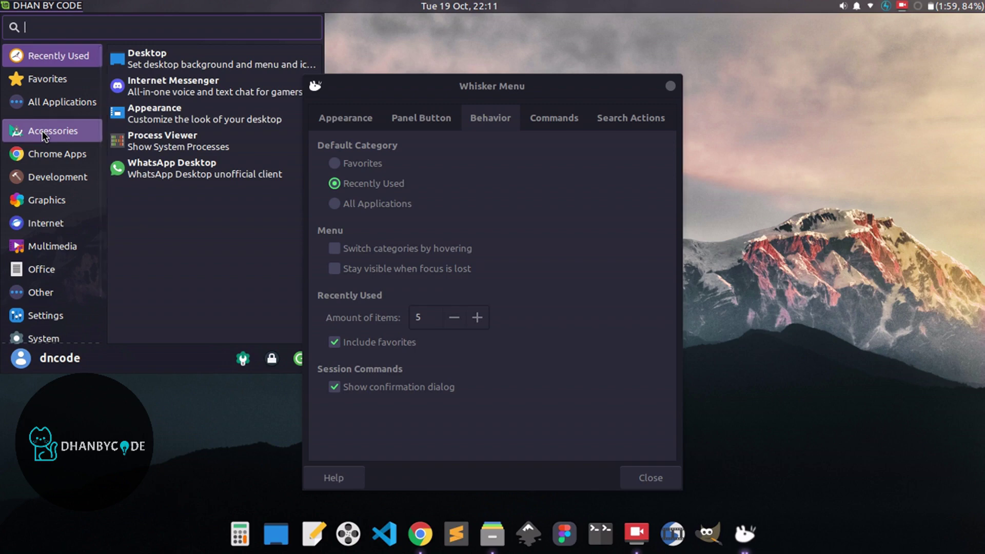
click(73, 134)
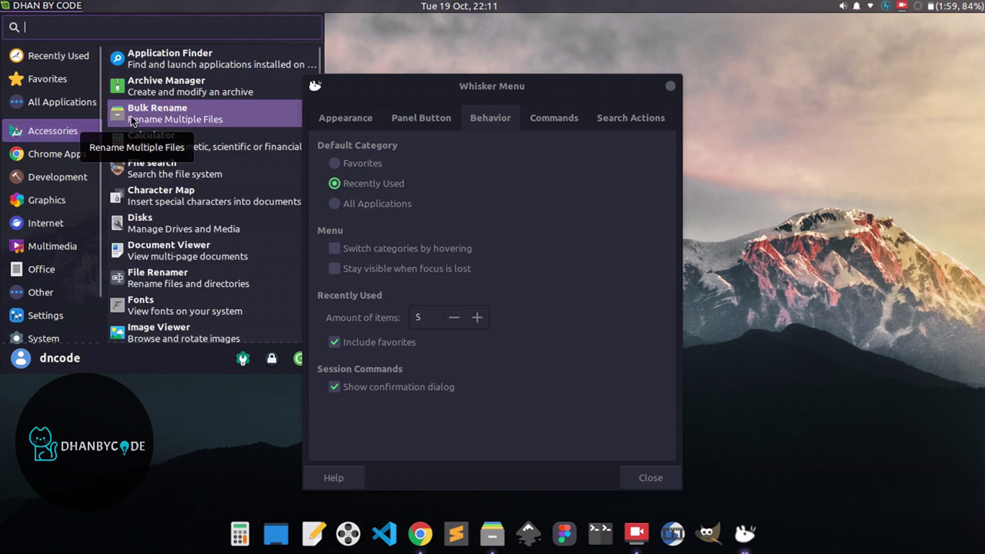
click(340, 250)
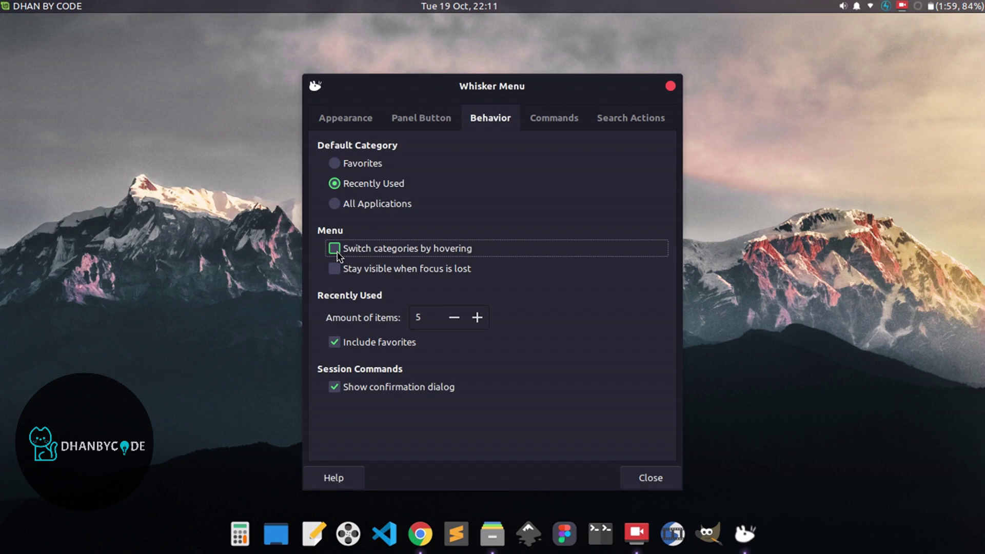
Step: Enable switching categories by hovering again and test it on the Accessories category in the menu
click(337, 252)
click(36, 6)
mouse_move(74, 132)
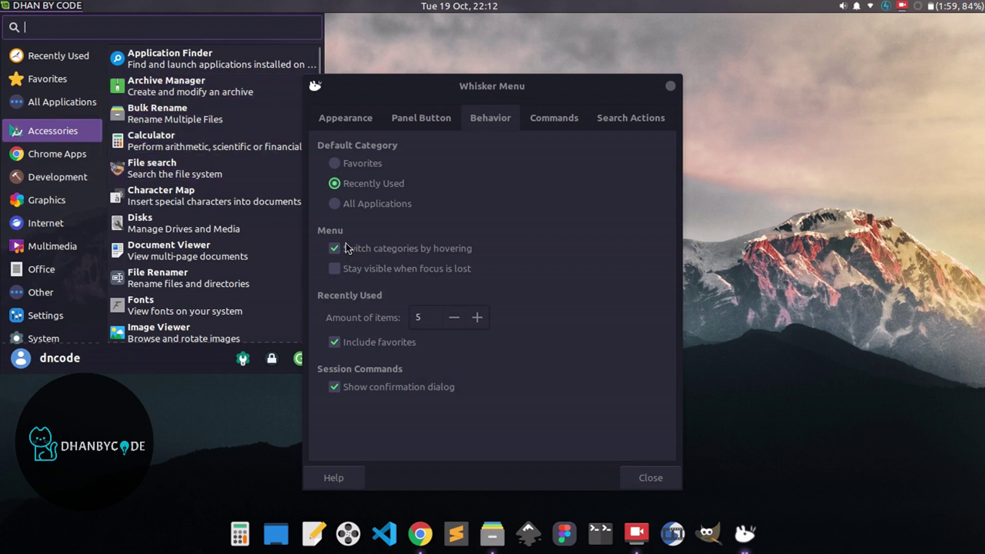
click(525, 273)
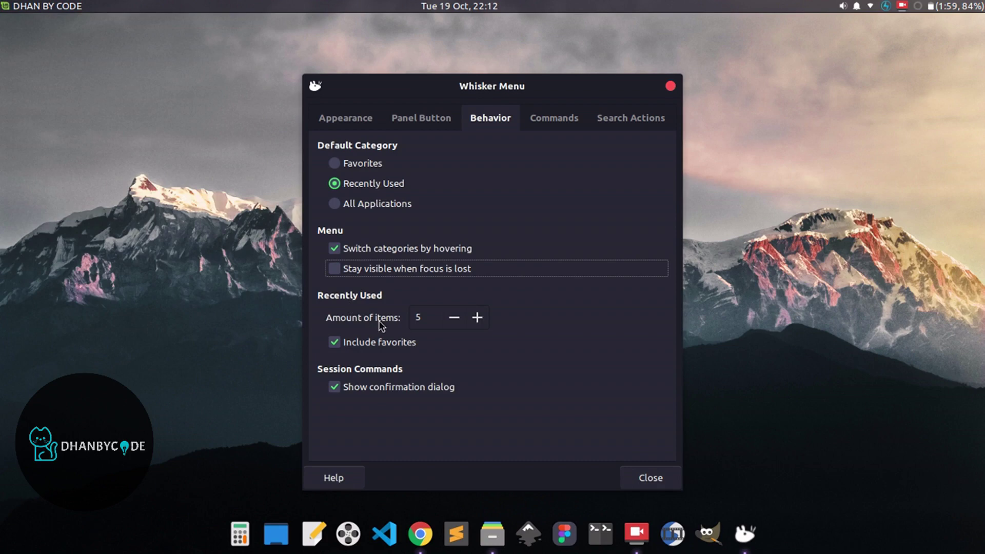
Step: Examine the All Applications and Recently Used lists in the menu, keeping category switching by hovering enabled
click(64, 5)
mouse_move(42, 110)
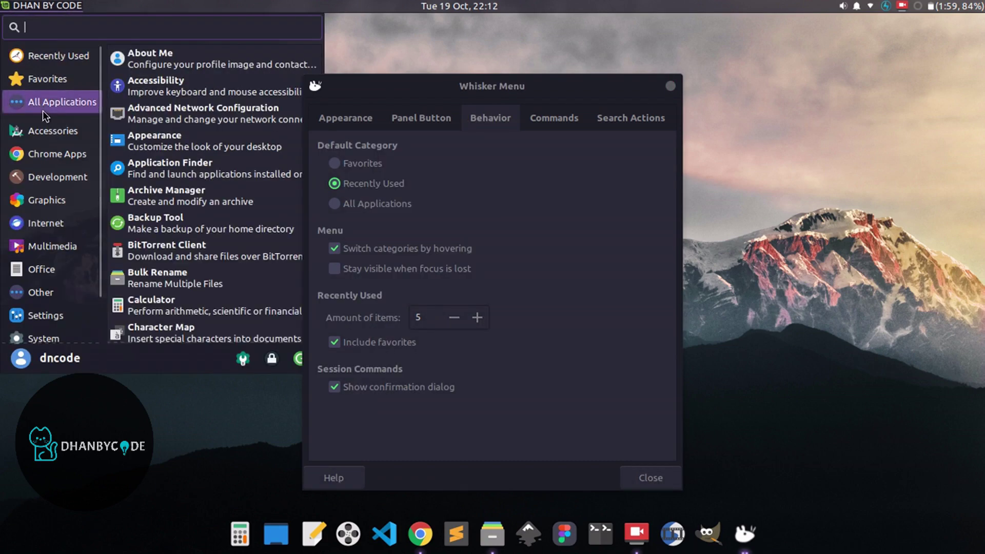
mouse_move(58, 49)
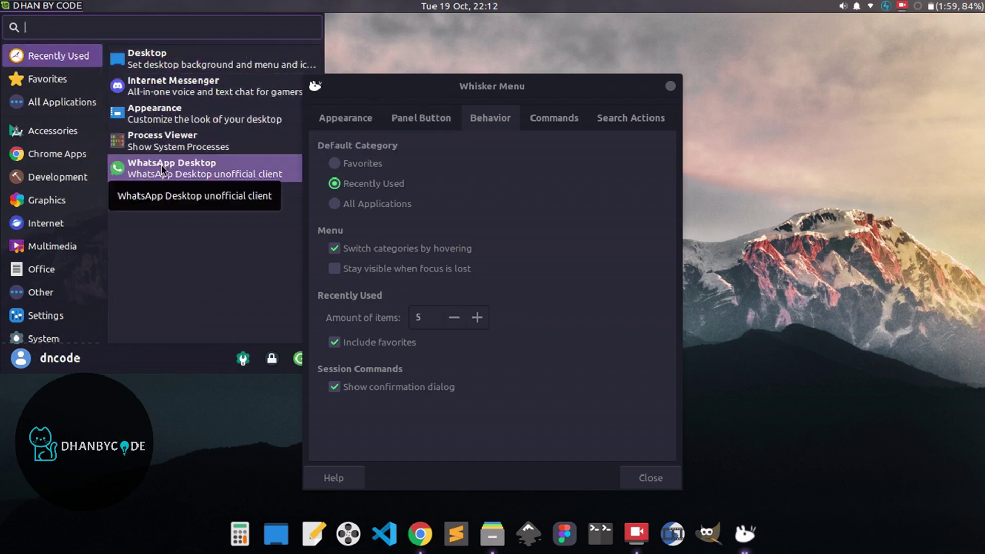
click(495, 249)
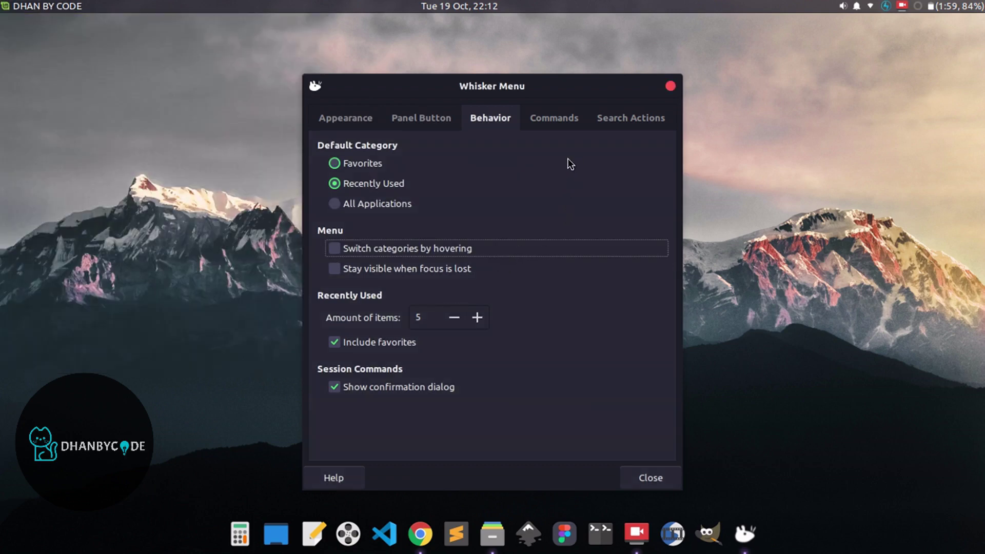
click(333, 250)
Step: Open the menu's command settings
click(549, 114)
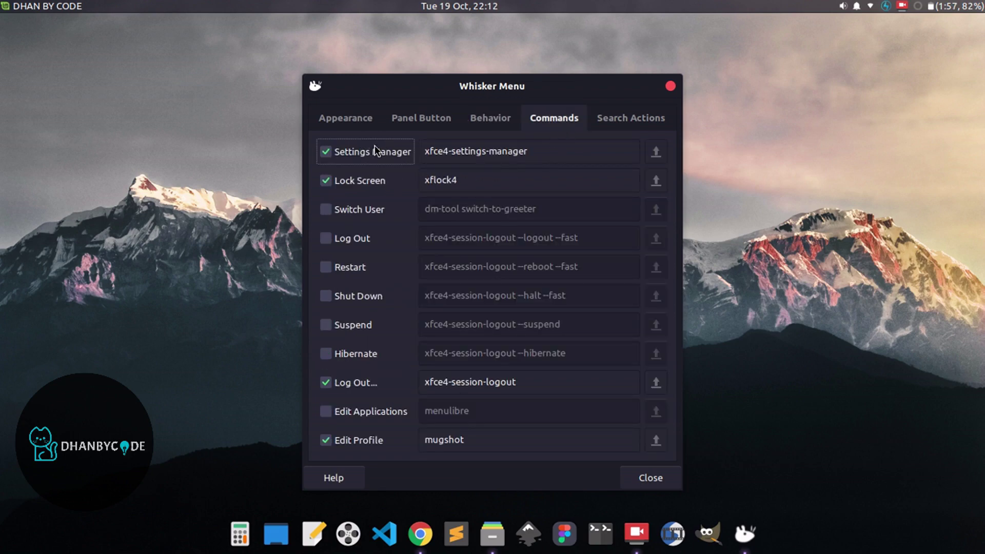
Step: Examine the command buttons in the open menu and move the settings window clear of it
click(5, 7)
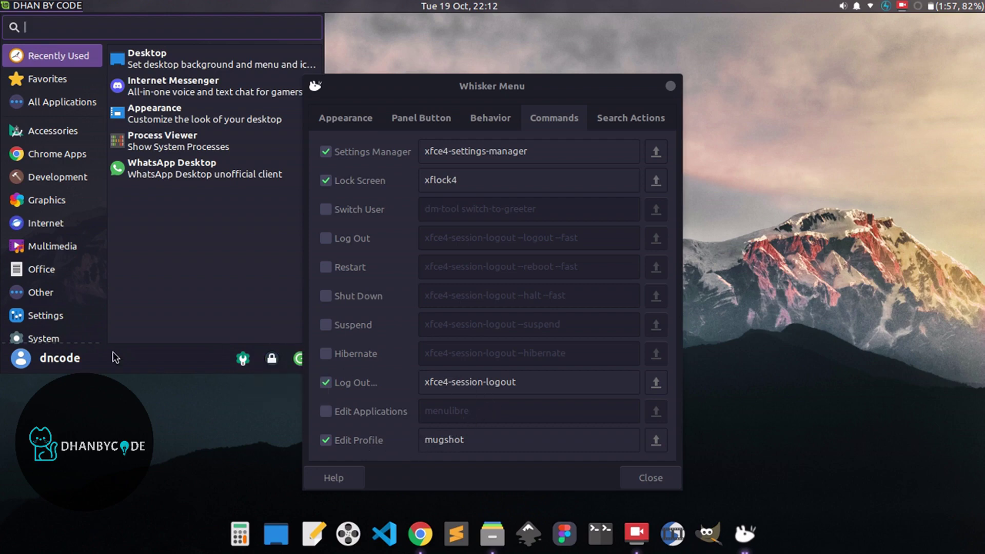
click(44, 337)
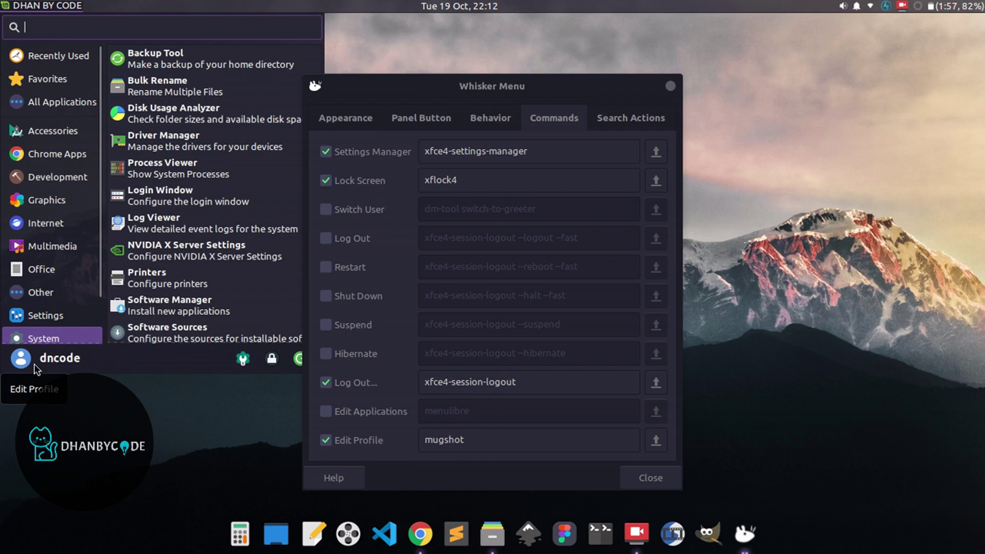
drag(474, 86, 554, 67)
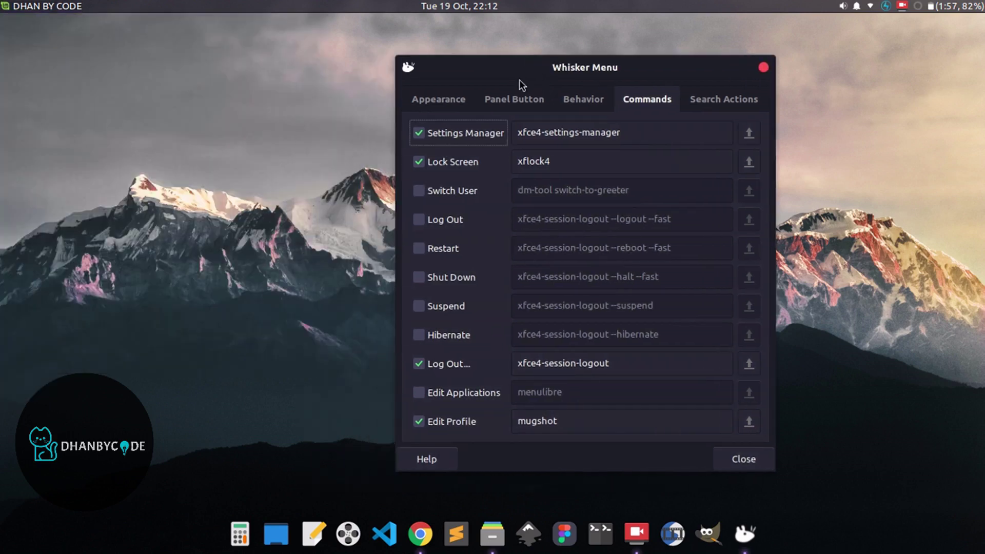
Step: Enable the Suspend command and check the command buttons in the menu
click(63, 7)
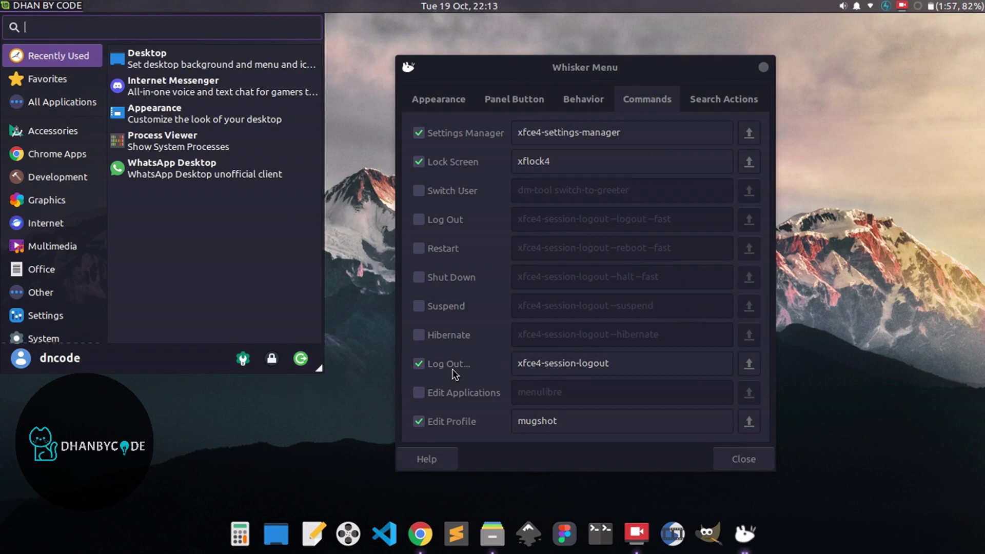
click(417, 305)
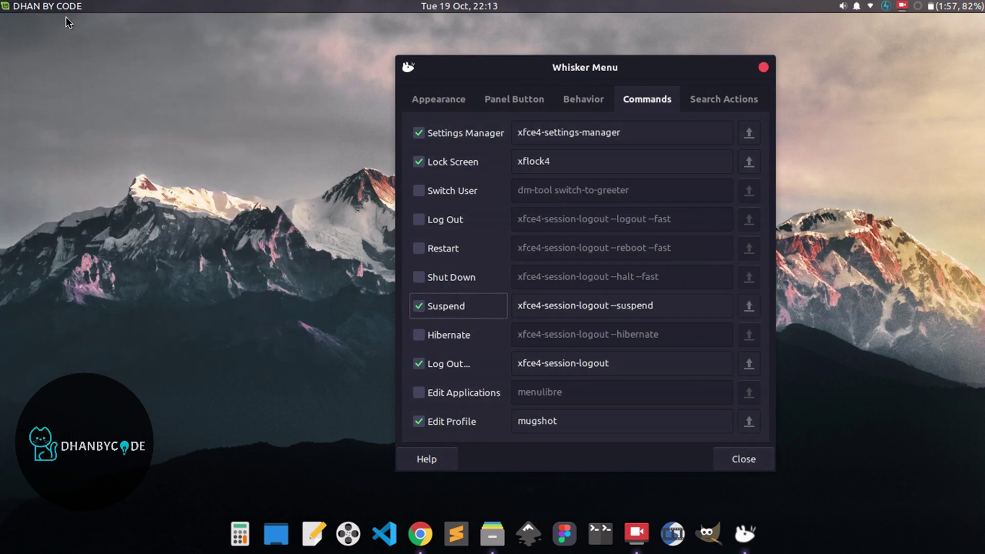
click(45, 8)
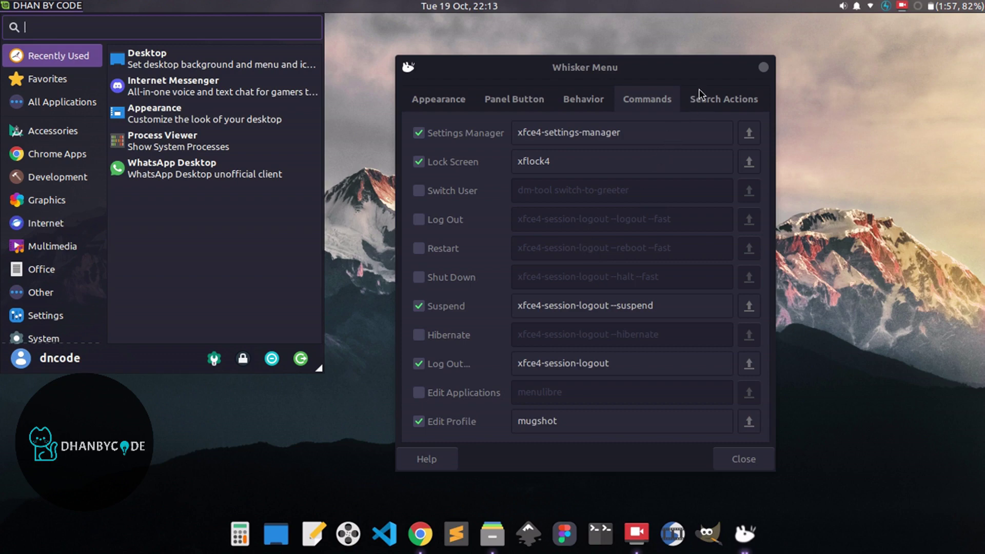
Step: Open the search action settings and run the Web Search action from the menu with the pattern "?"
click(718, 96)
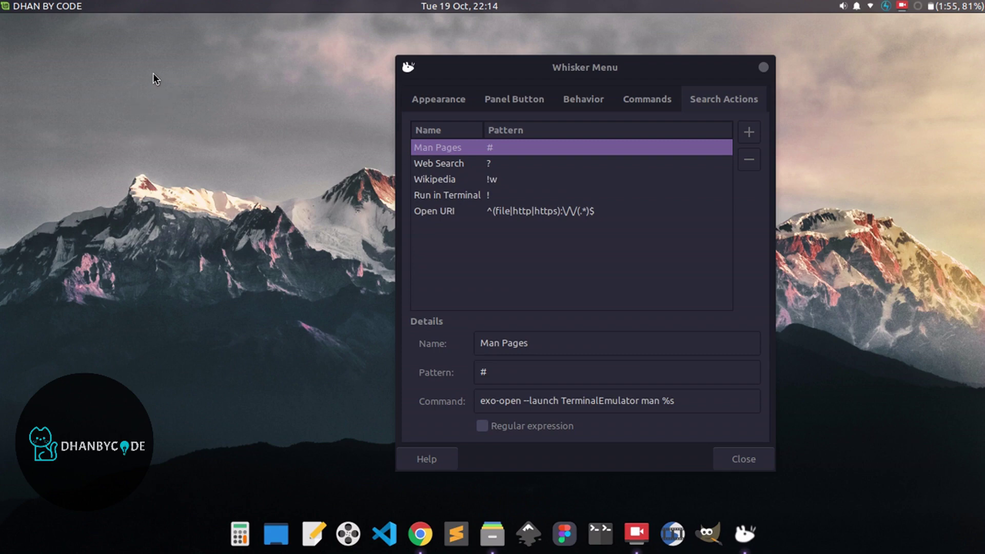
click(40, 7)
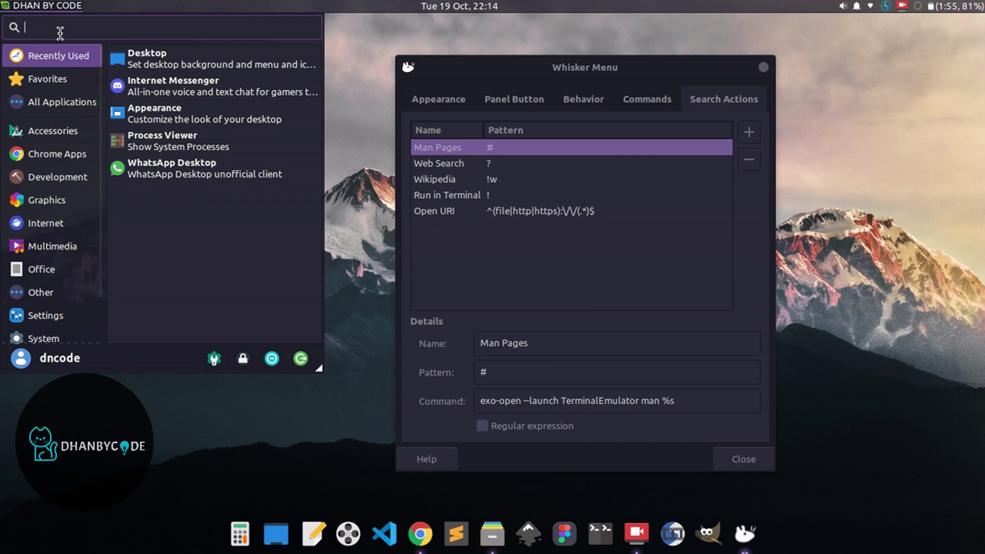
text(?)
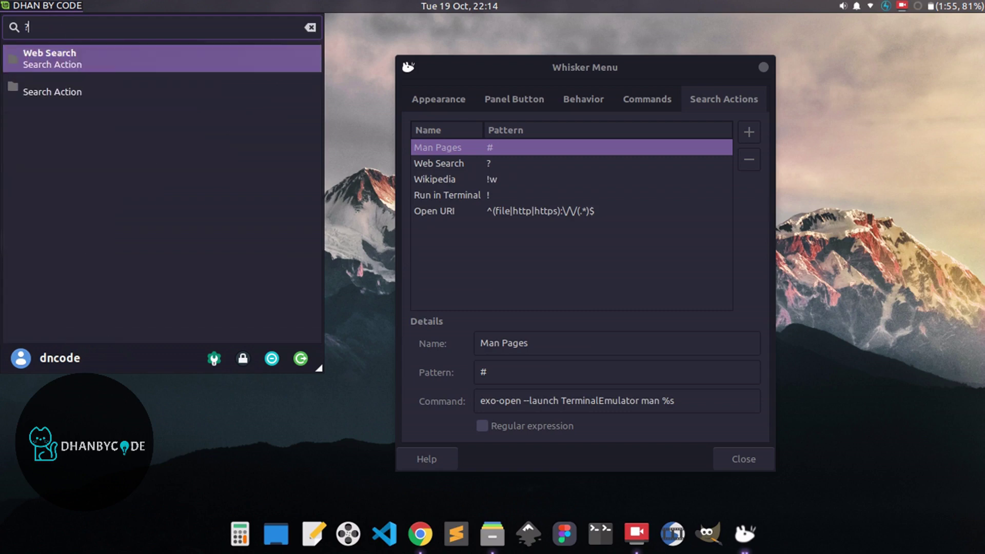
key(Return)
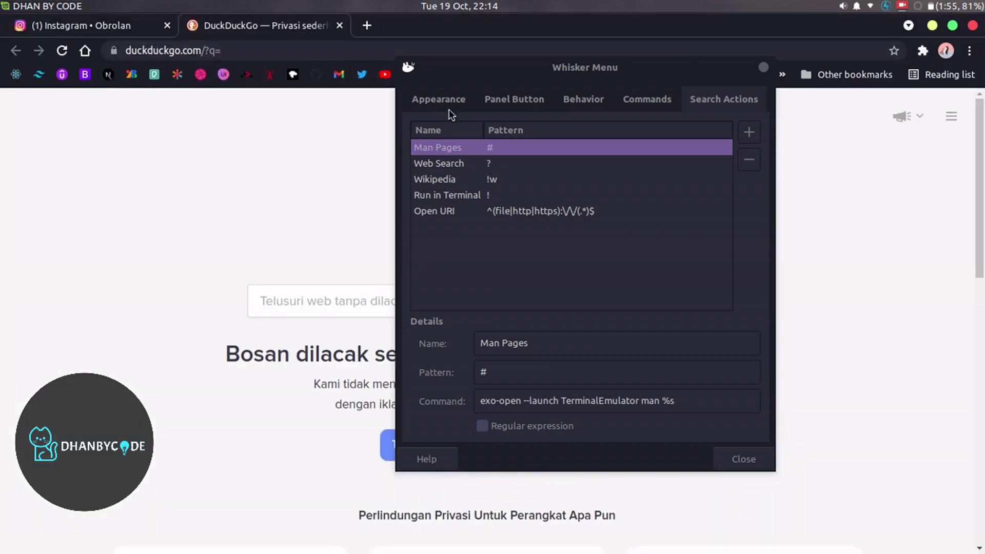
drag(457, 76, 478, 89)
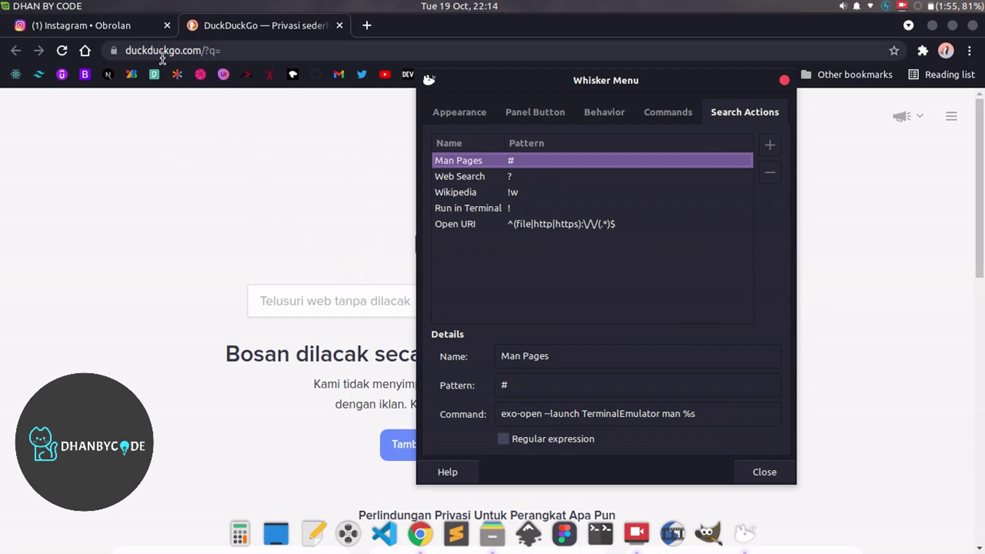
Step: Run the Wikipedia search action from the menu with the pattern "!w"
click(53, 5)
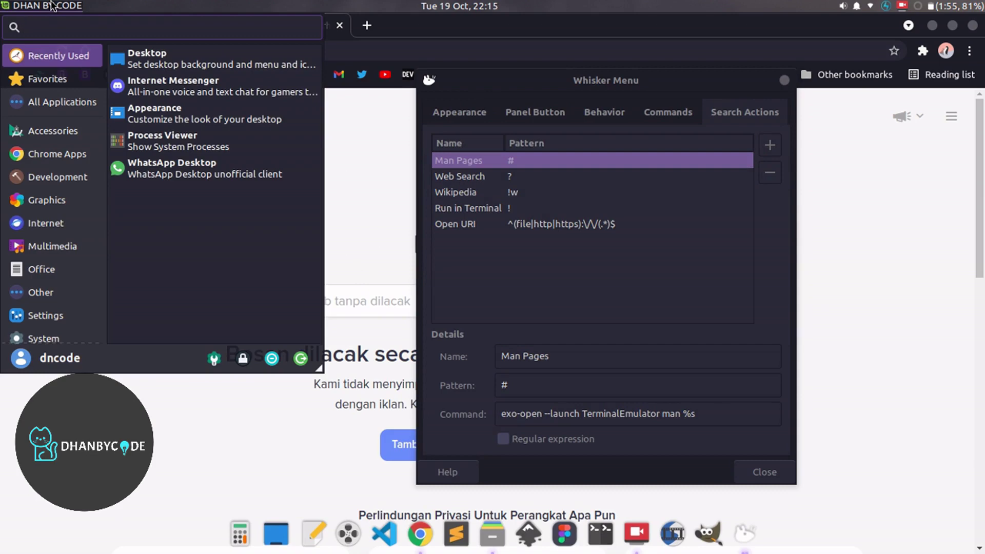
text(!)
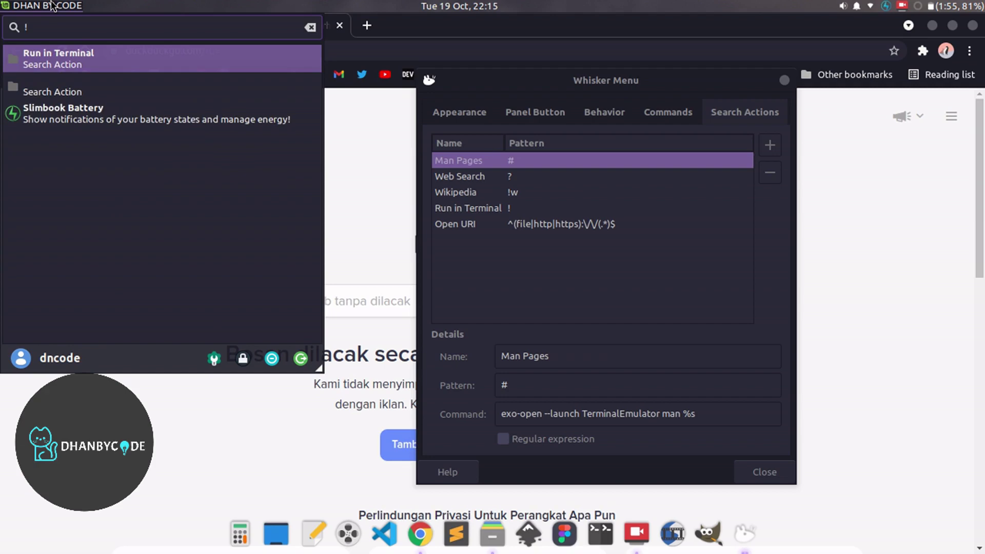
text(w)
key(Escape)
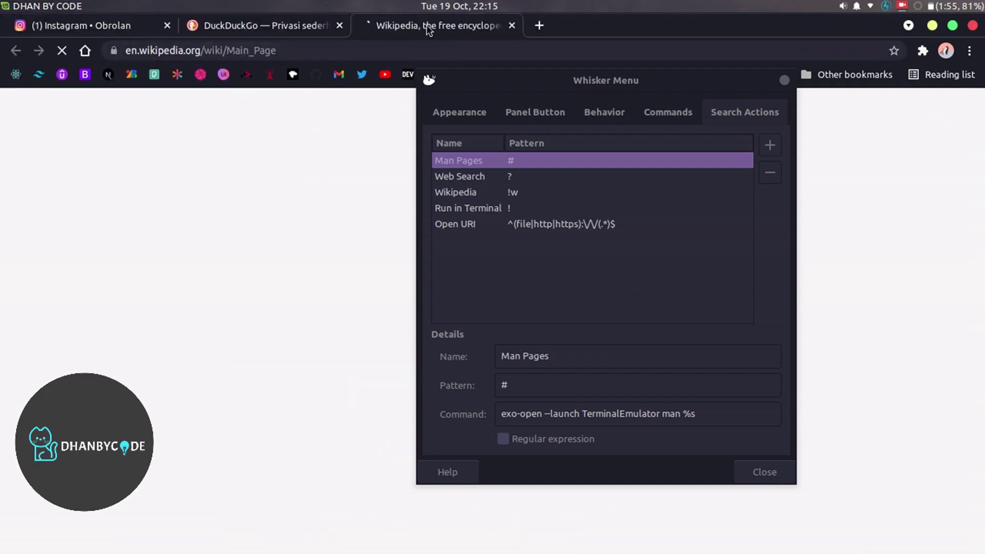
Step: Close the Whisker Menu settings and minimize the browser window
drag(518, 81, 493, 82)
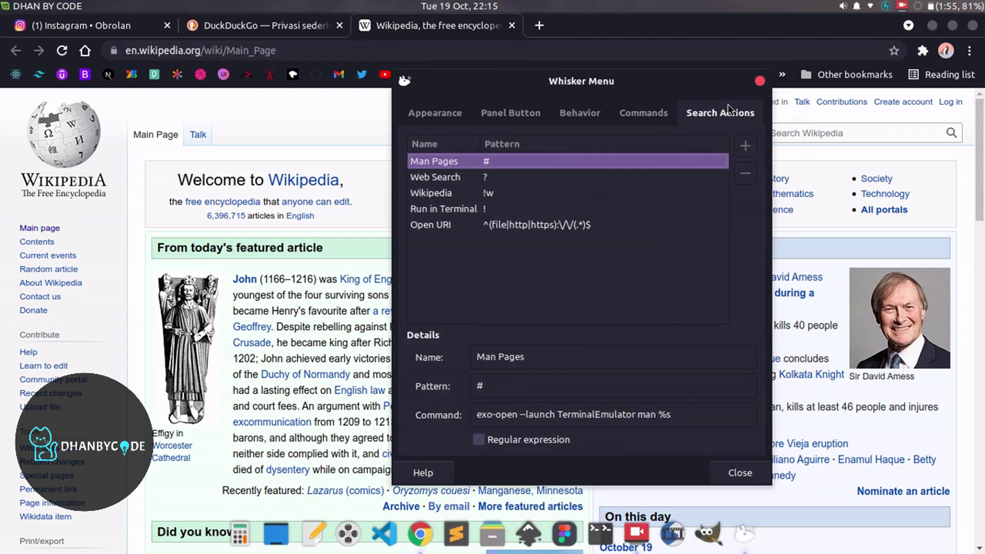
click(759, 82)
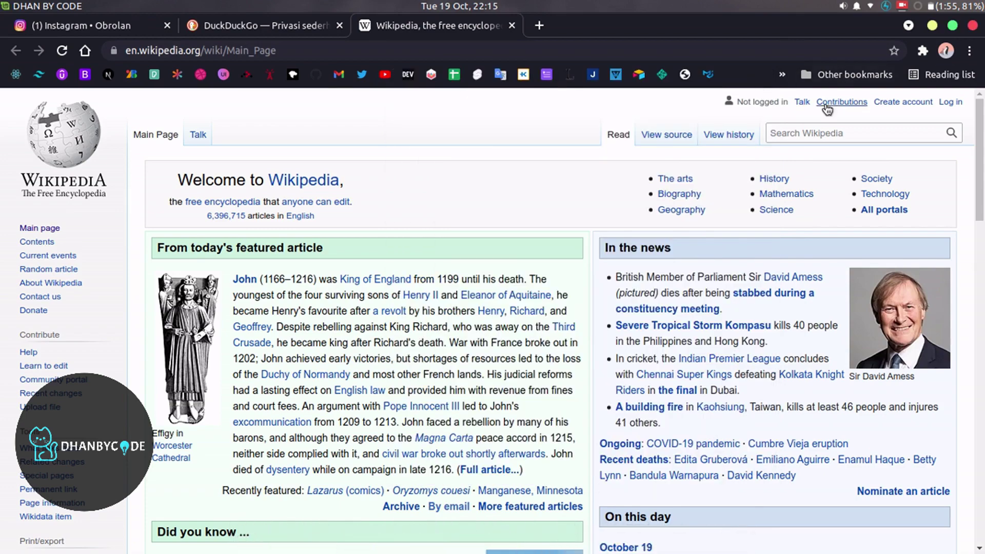
click(931, 29)
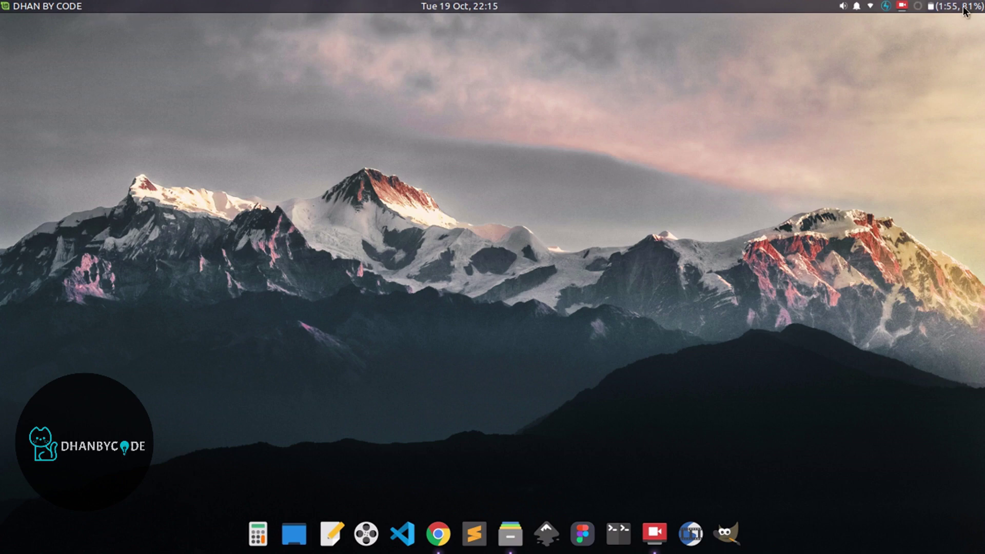
Step: Open the panel preferences and show the list of items on Panel 1
right_click(618, 6)
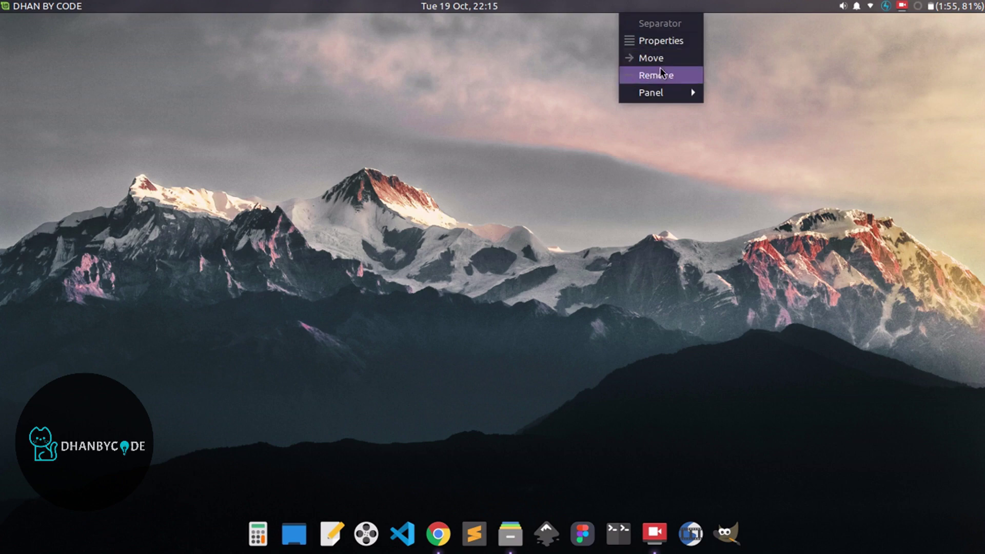
mouse_move(672, 92)
click(740, 110)
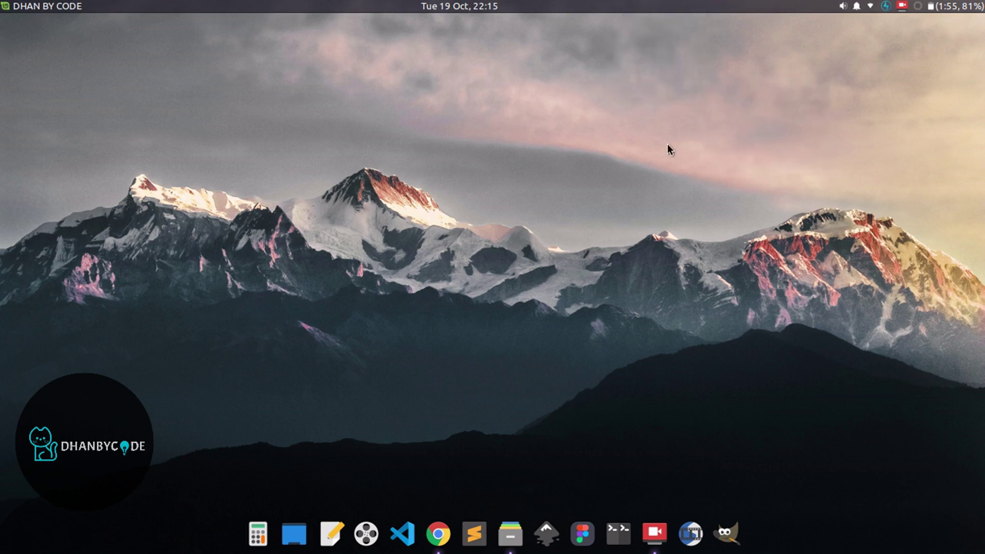
click(519, 171)
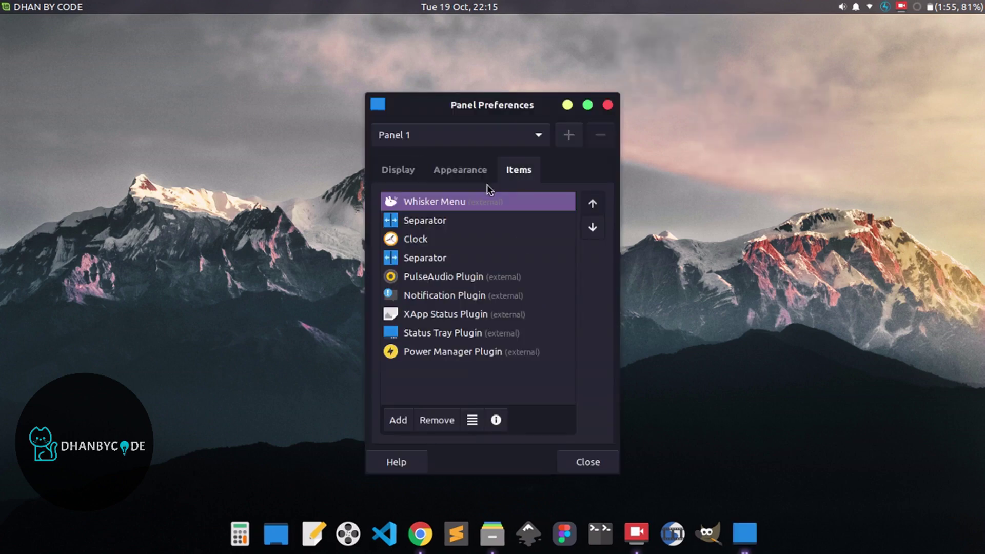
Step: Move the Whisker Menu item to the end of Panel 1's item list, after Power Manager Plugin
click(416, 258)
click(419, 199)
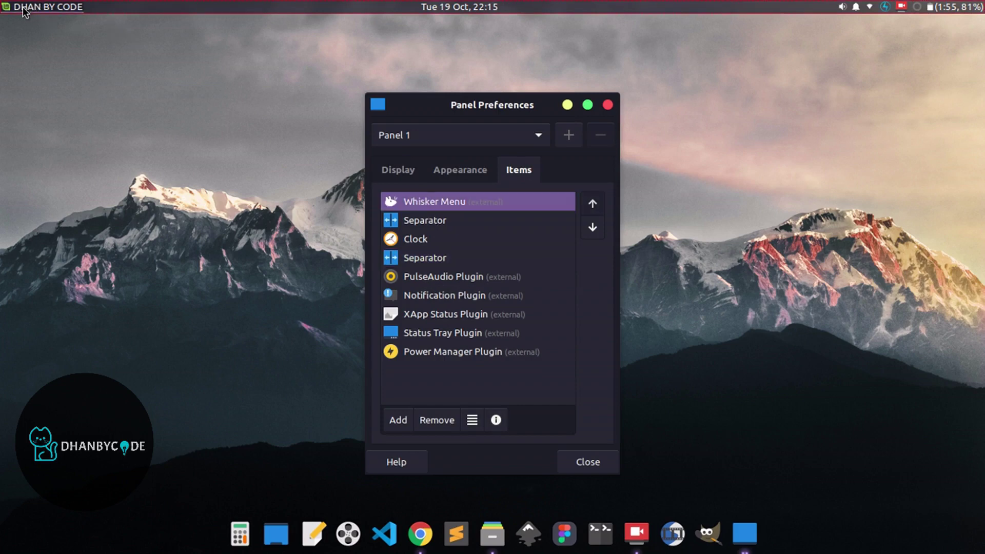
click(48, 7)
click(435, 204)
drag(426, 200, 441, 373)
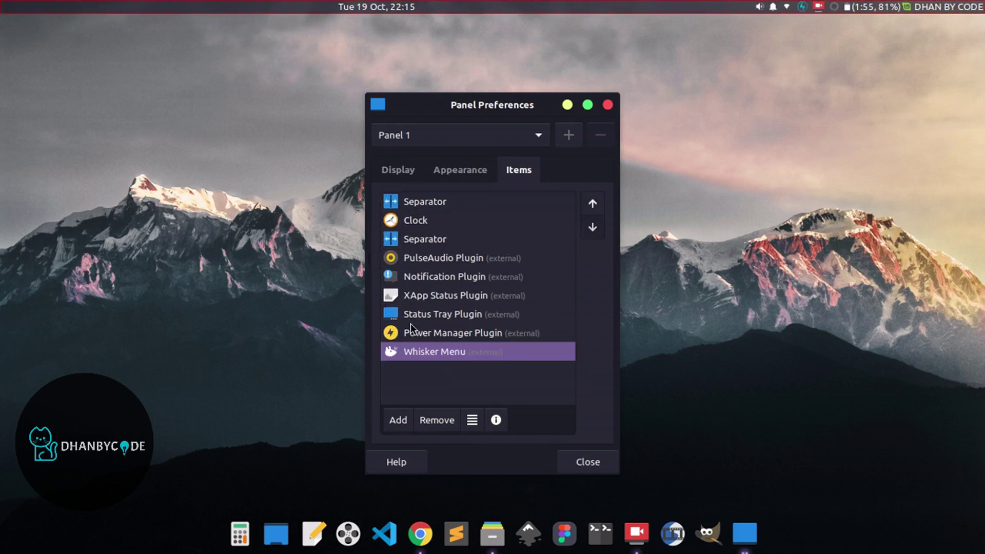
Step: Reorder the panel items to start with Power Manager, Status Tray, XApp Status, Notification and PulseAudio plugins, ahead of the separators and clock
click(425, 335)
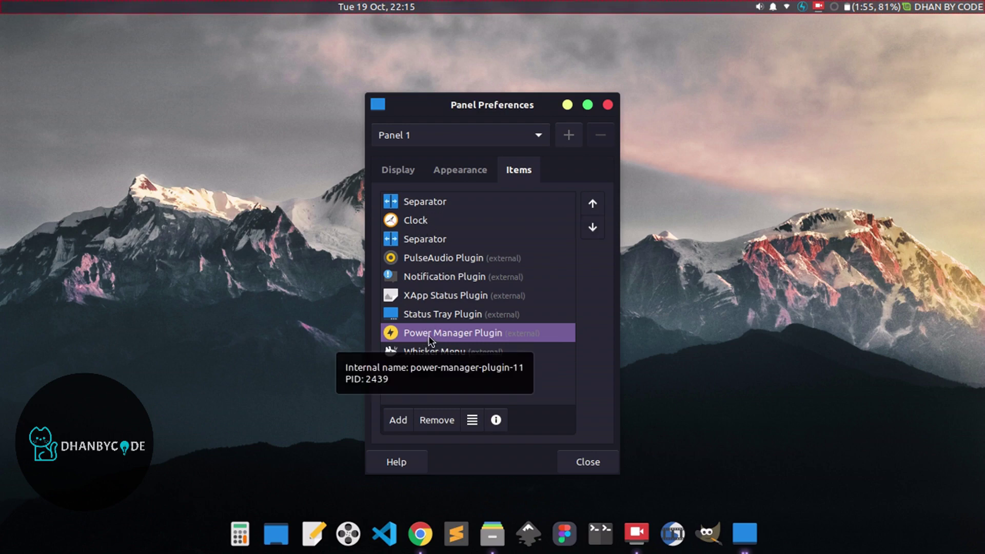
drag(429, 335, 432, 208)
drag(421, 333, 429, 228)
drag(418, 332, 433, 264)
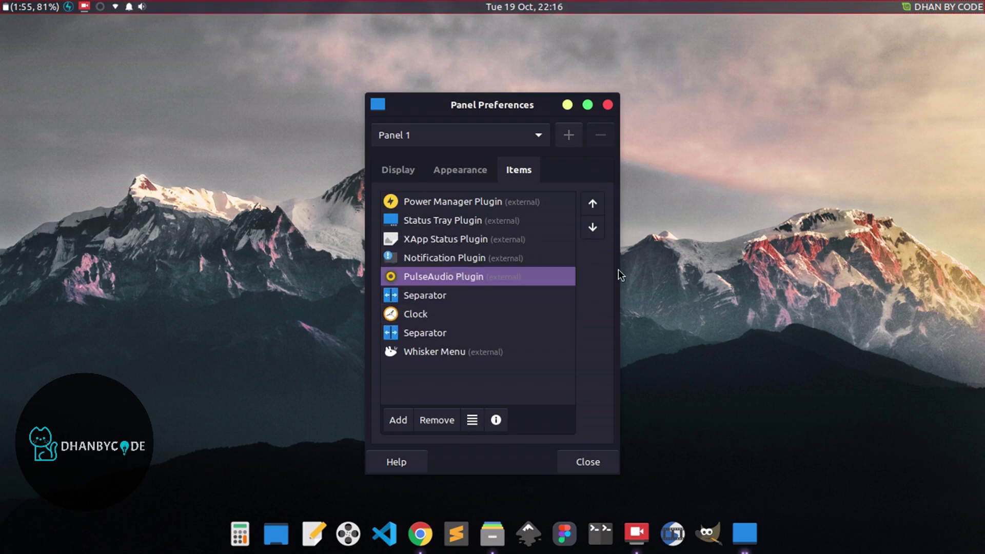
Step: Check the menu's layout at its new place on the panel and close the panel preferences
click(923, 6)
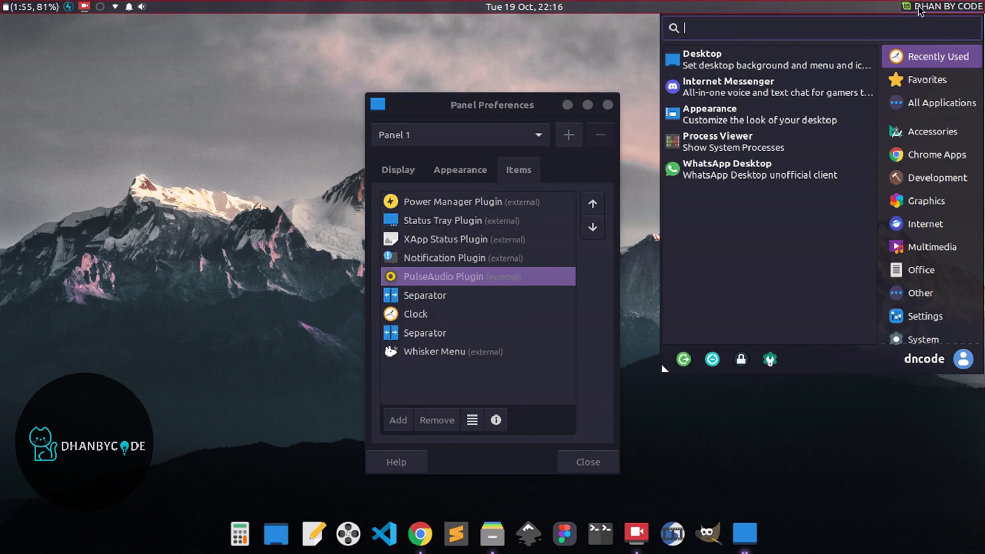
click(608, 108)
click(608, 107)
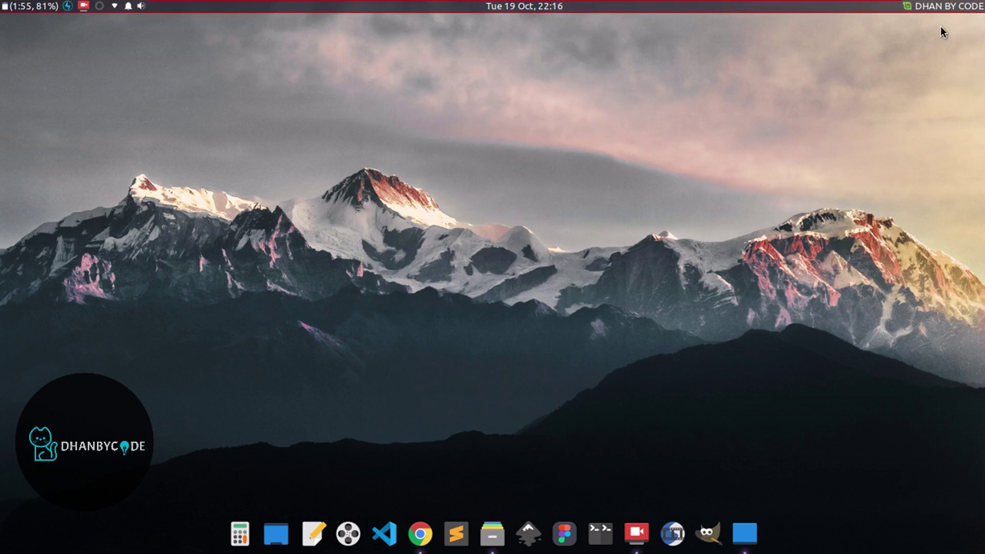
Step: Disable positioning categories next to the panel button in the Whisker Menu appearance settings and check the category placement in the menu
right_click(923, 8)
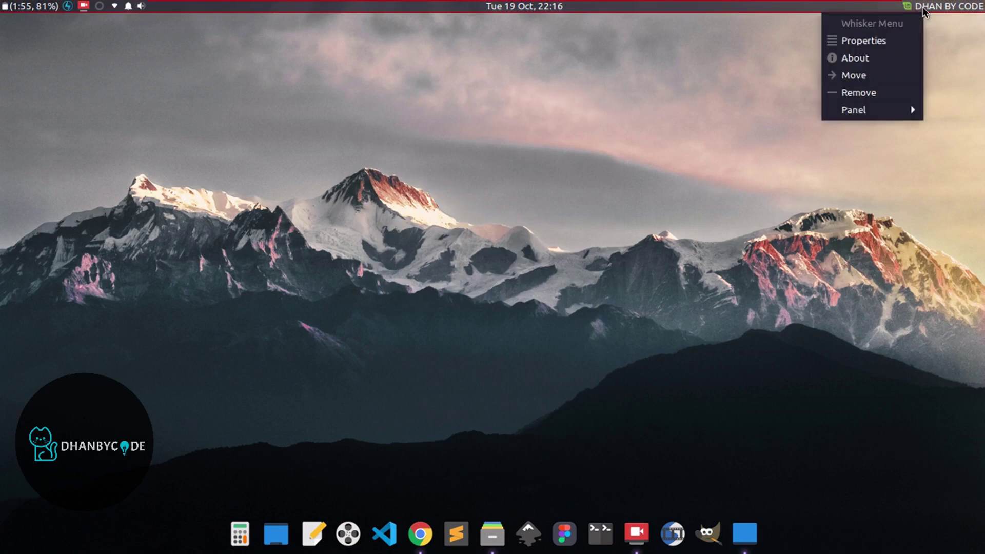
click(861, 40)
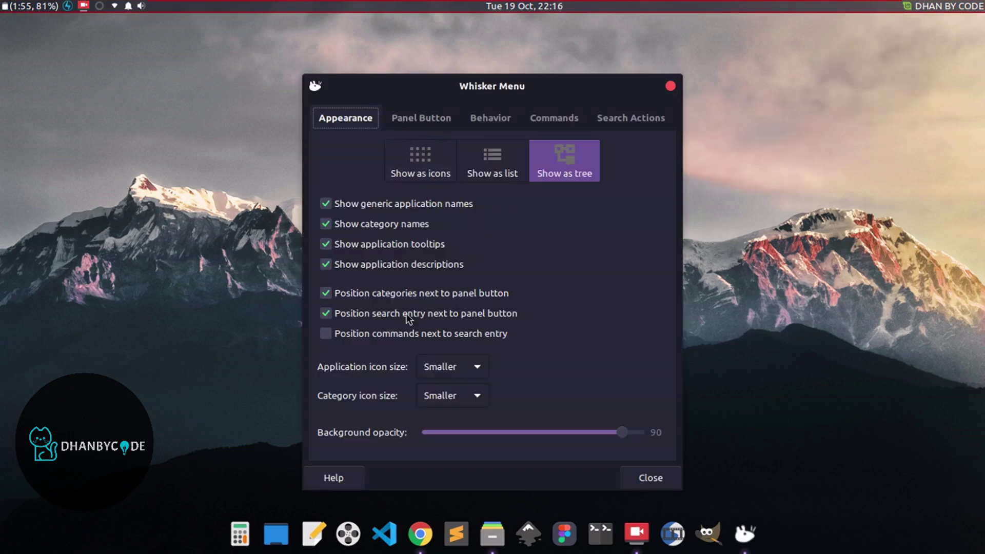
click(327, 294)
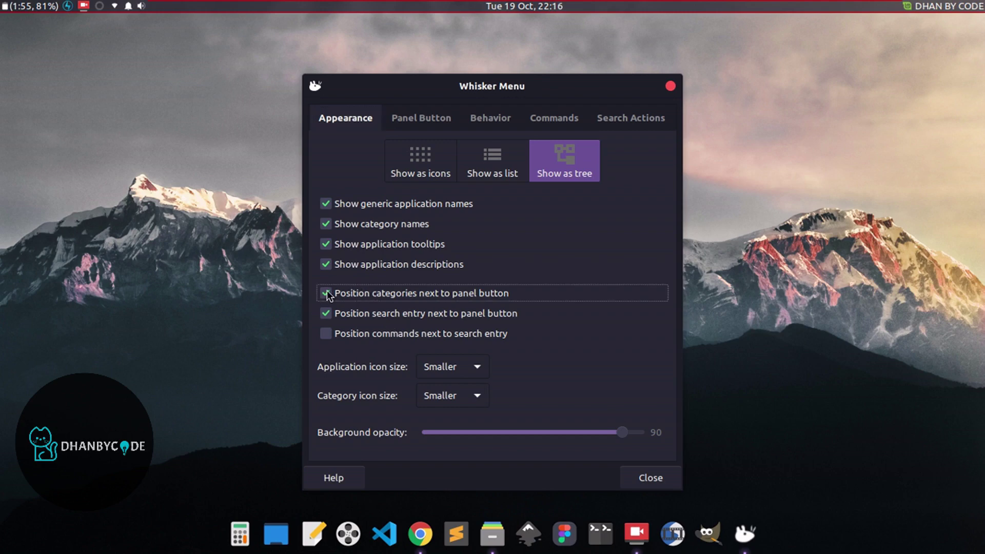
click(943, 6)
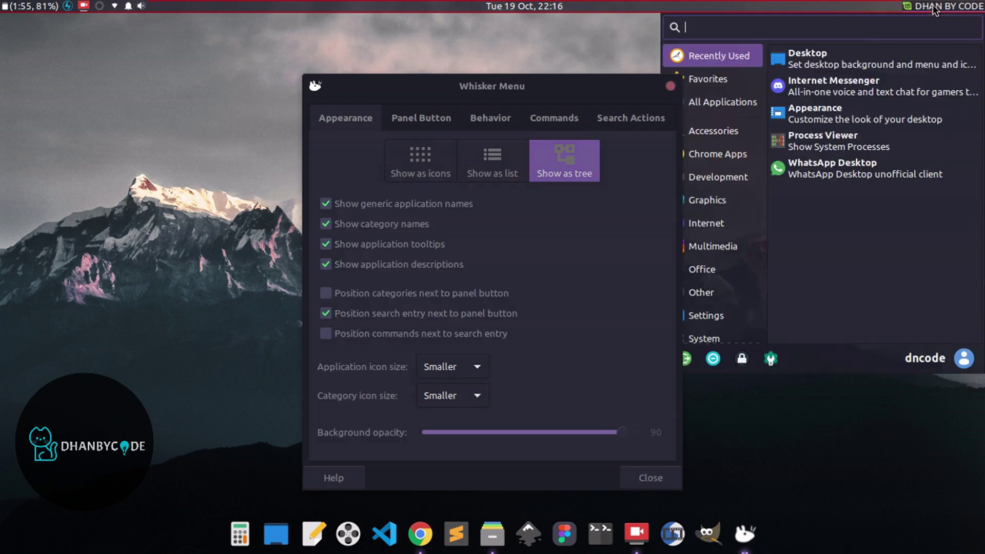
drag(566, 88, 473, 98)
click(961, 7)
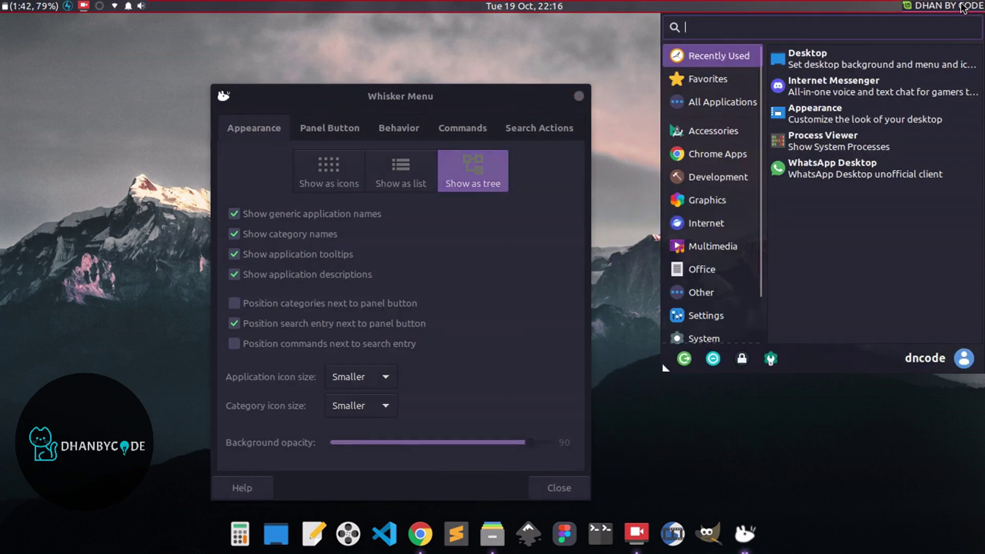
click(961, 8)
Step: Close the Whisker Menu settings and open the menu to view its final layout
click(502, 98)
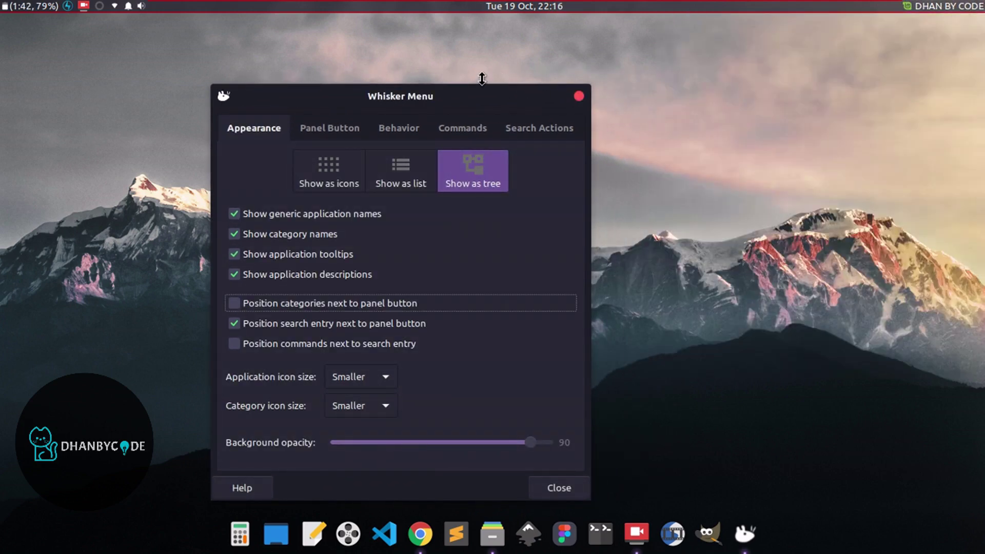
drag(468, 87, 490, 40)
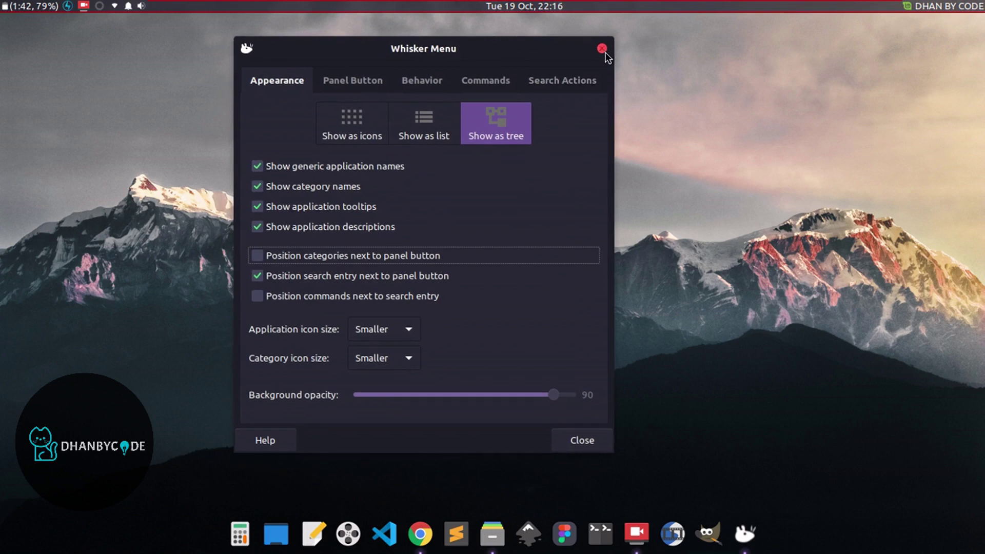
click(601, 46)
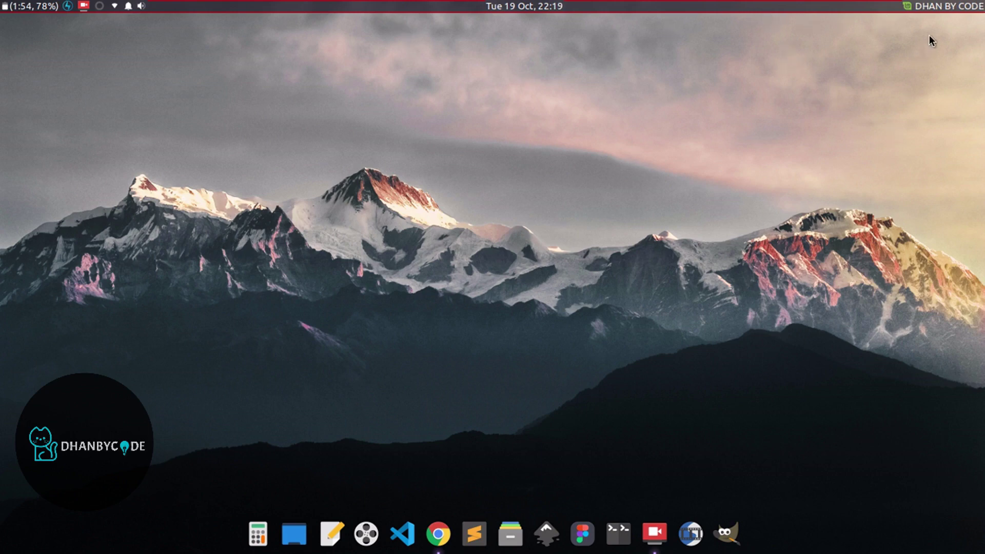
click(930, 5)
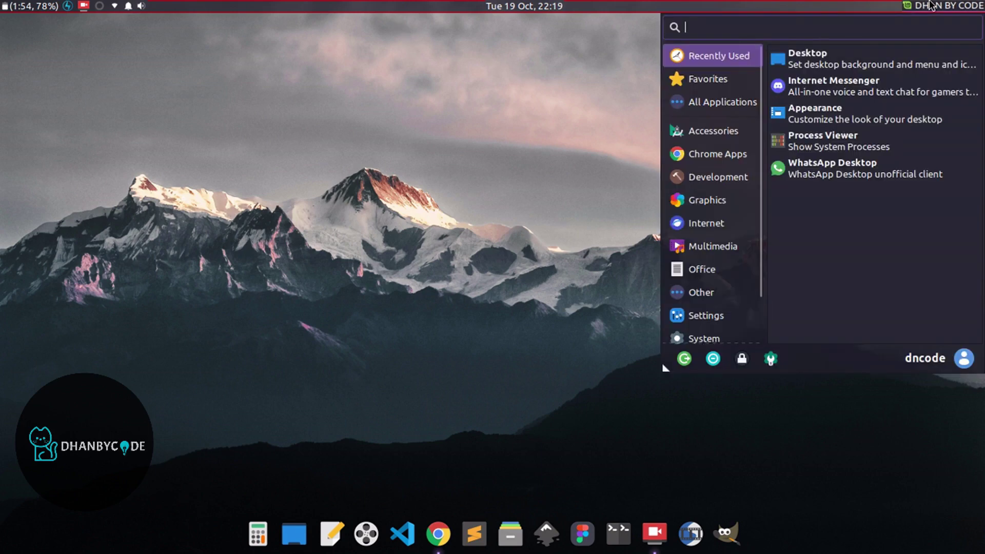
Step: Search the Whisker Menu for "app", open the Appearance settings and move their window away from the corner of the desktop
text(app)
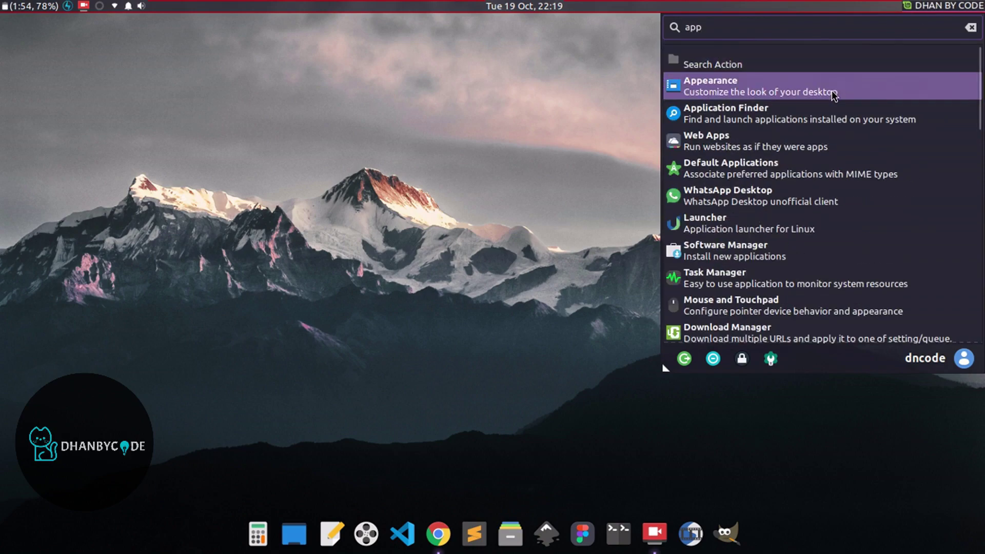
click(833, 95)
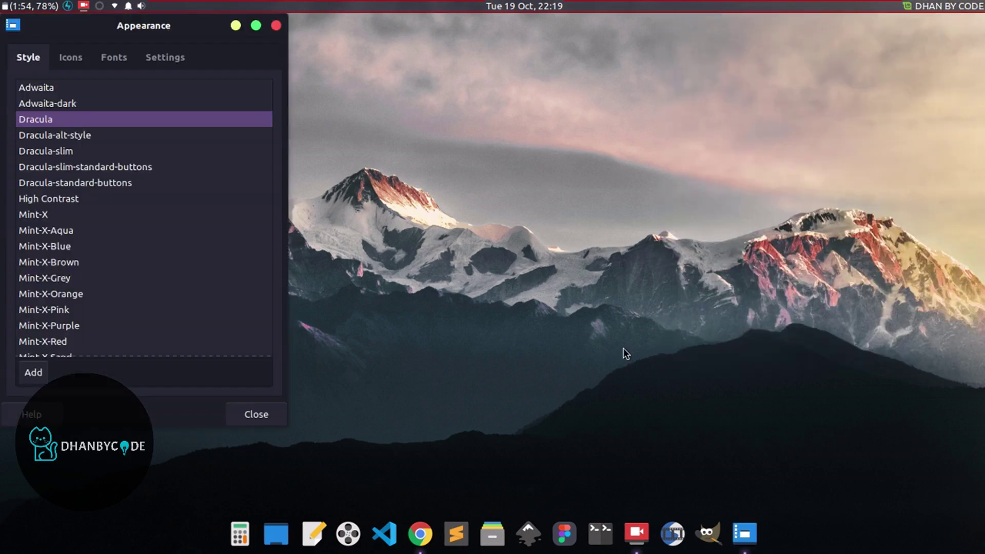
drag(211, 32, 400, 43)
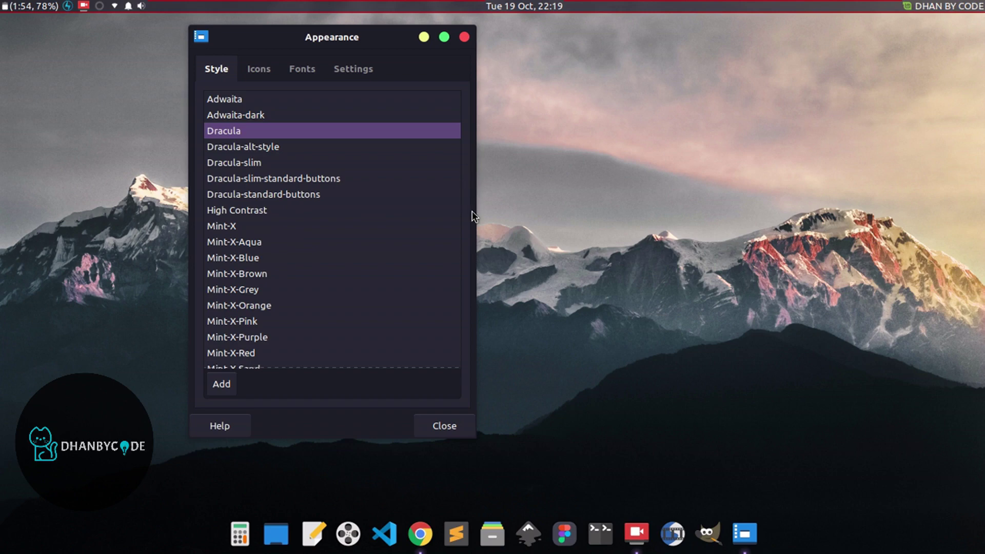
Step: Apply the Mojave-dark style to the desktop and close the Appearance settings
drag(459, 160, 462, 371)
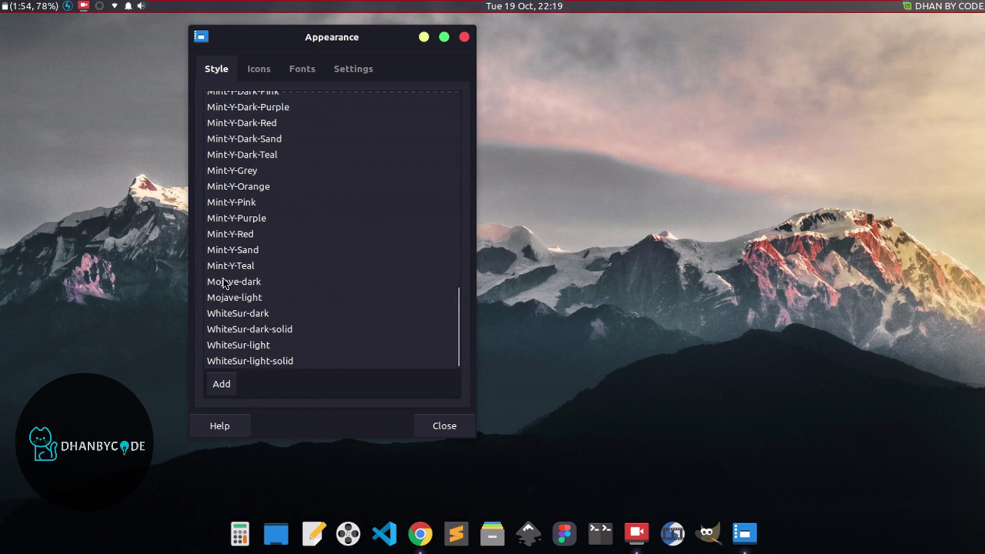
click(245, 280)
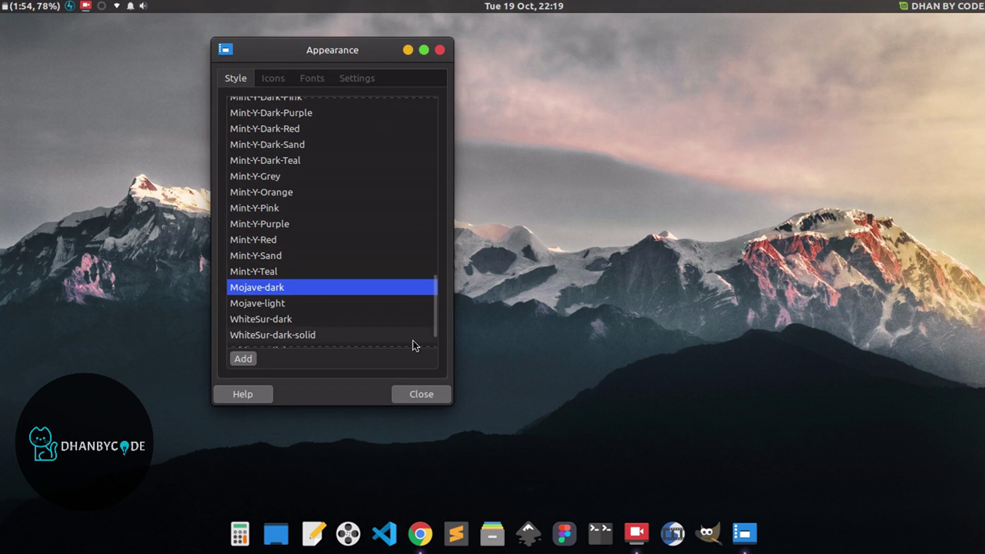
click(406, 391)
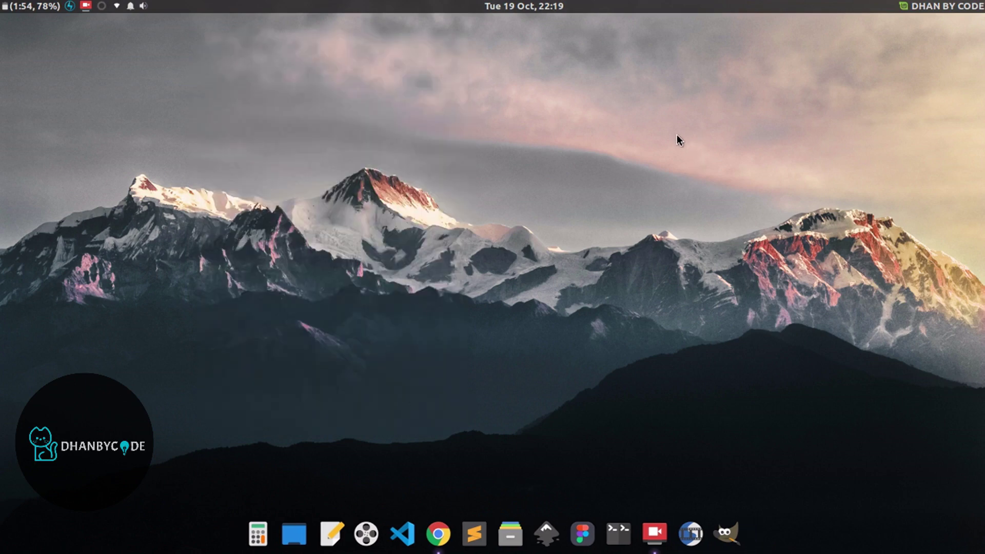